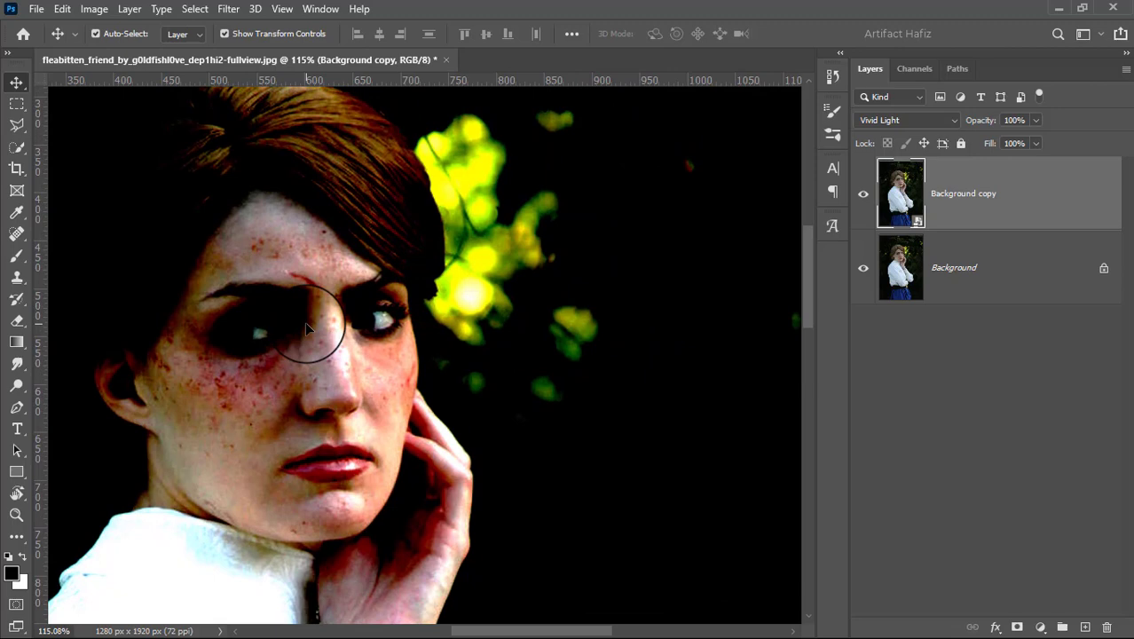
Invert the colours of the Background copy layer.
click(94, 9)
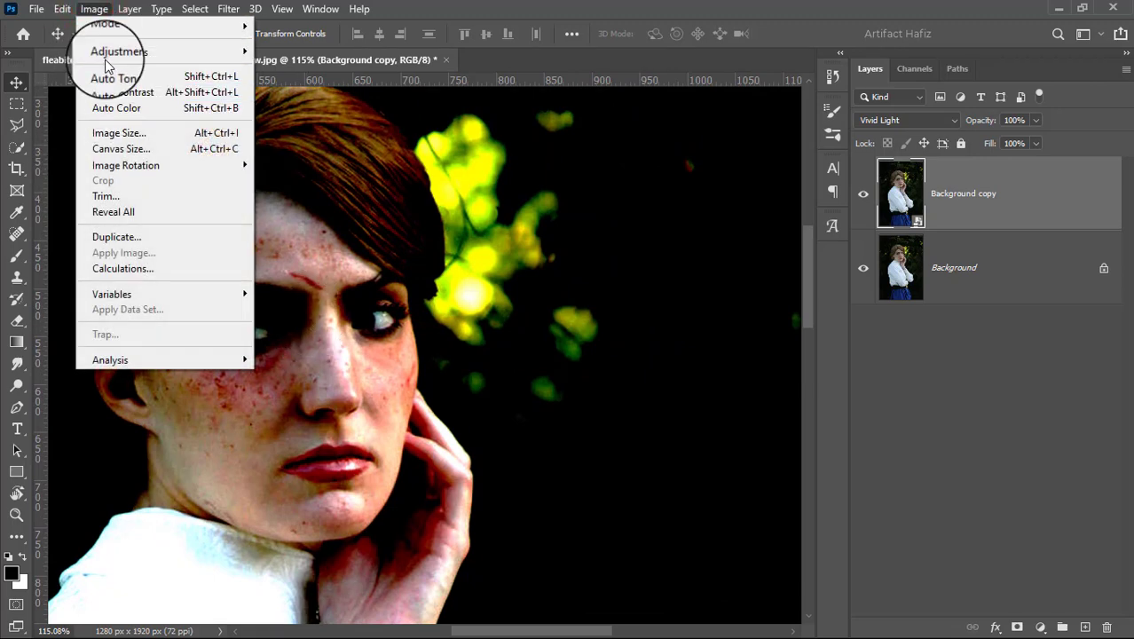
mouse_move(169, 51)
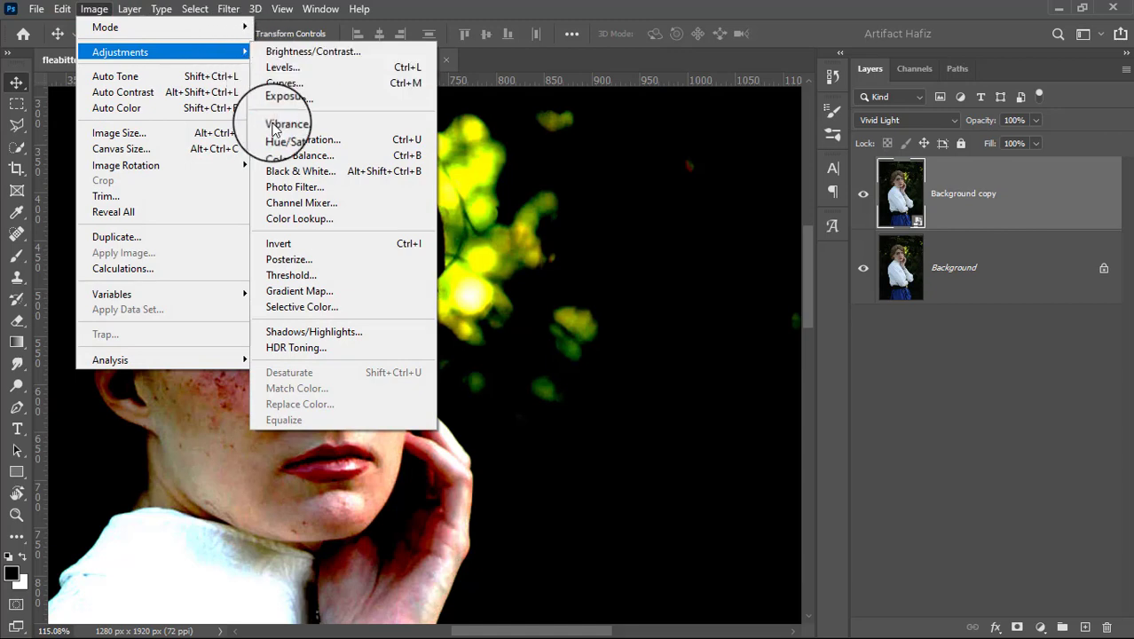
click(277, 243)
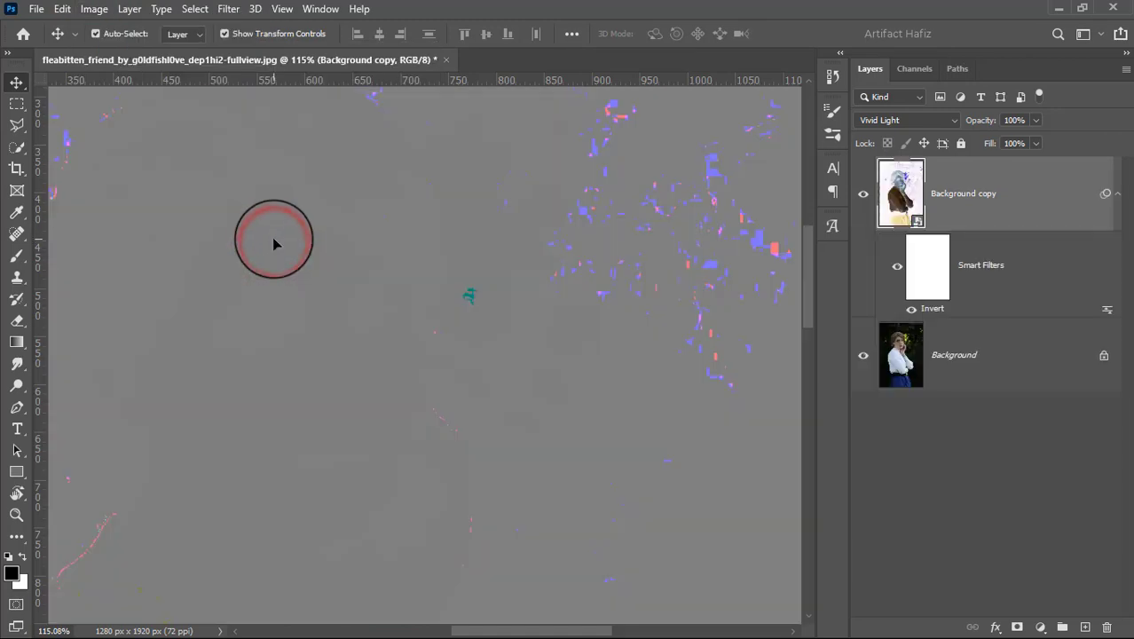
Apply a High Pass filter with a radius of 9.8 pixels to the Background copy layer.
click(235, 12)
mouse_move(268, 242)
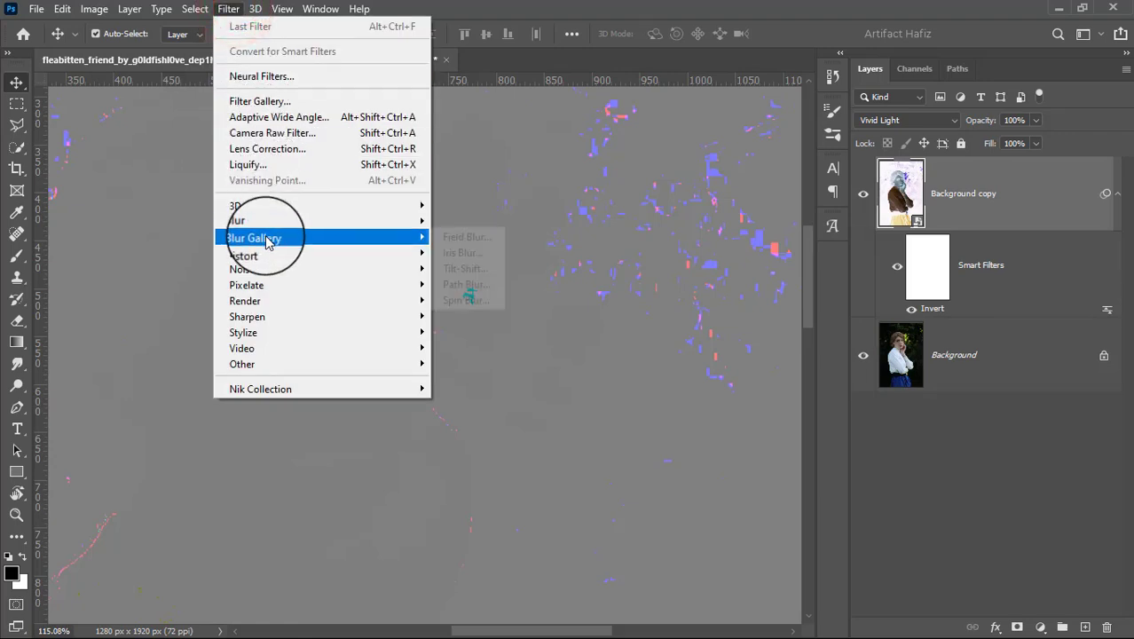
mouse_move(344, 364)
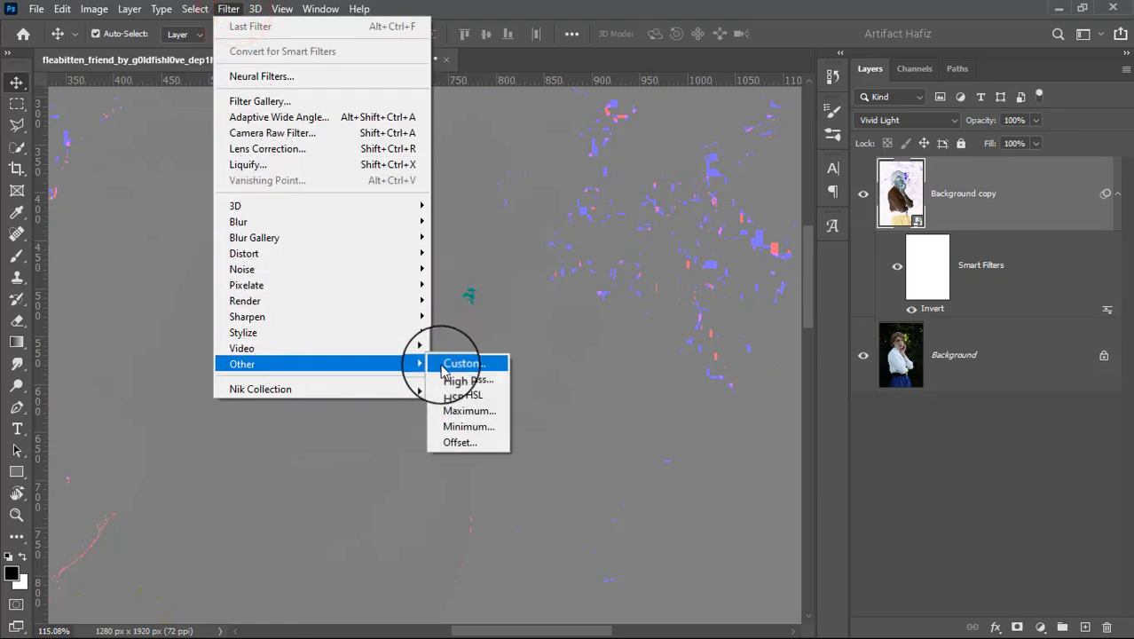
click(457, 380)
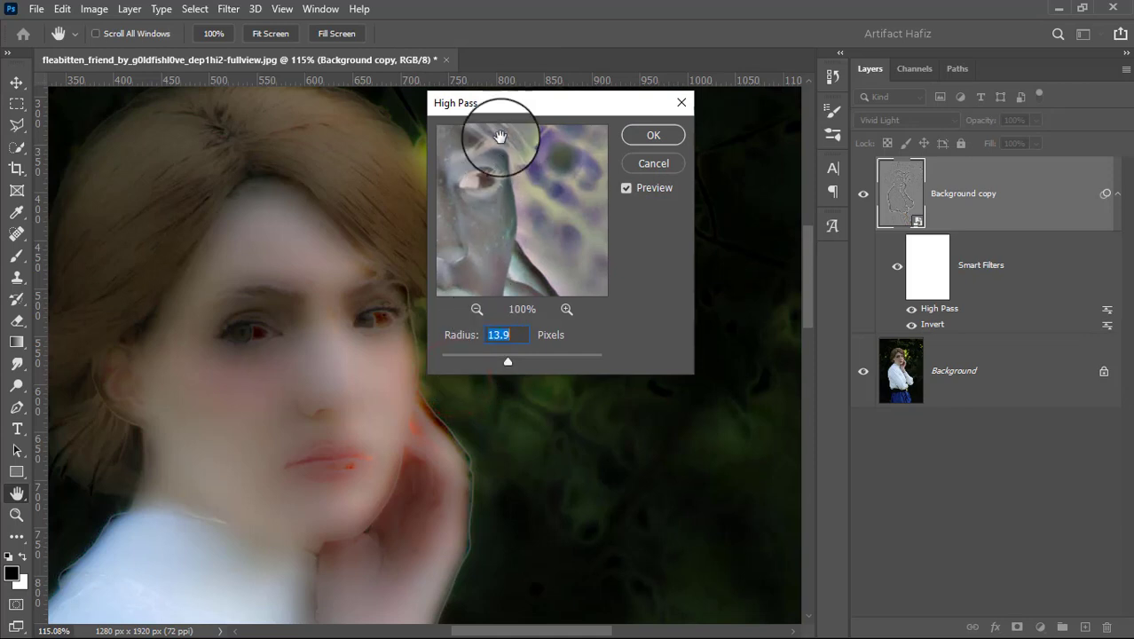
drag(498, 108, 680, 112)
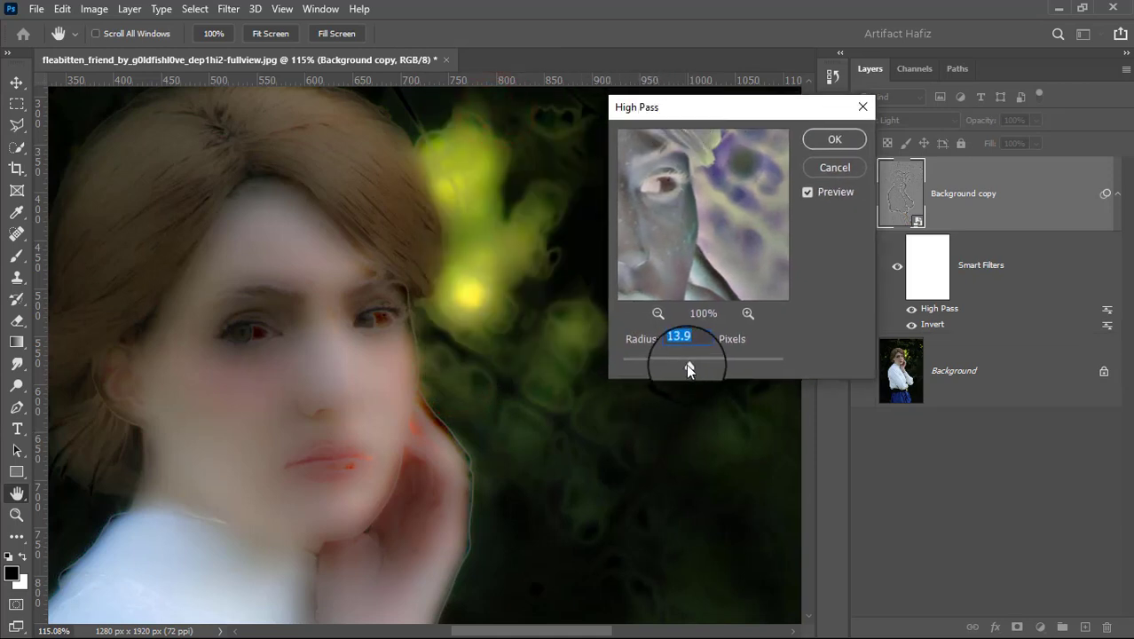
mouse_move(688, 363)
mouse_down()
mouse_move(672, 361)
mouse_move(683, 369)
mouse_up()
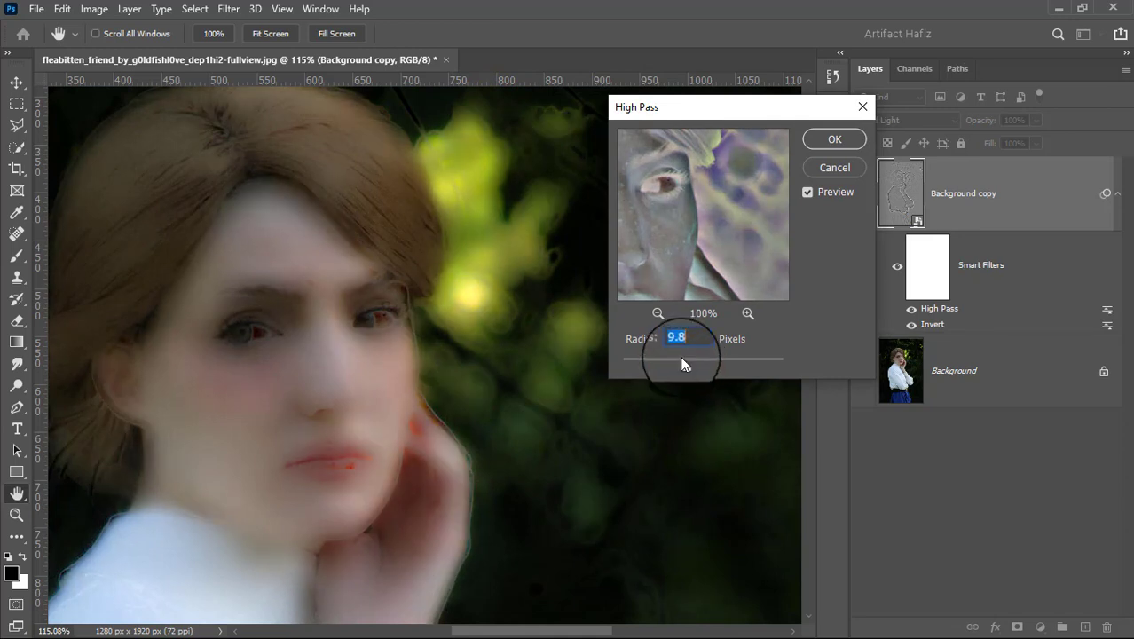
click(848, 140)
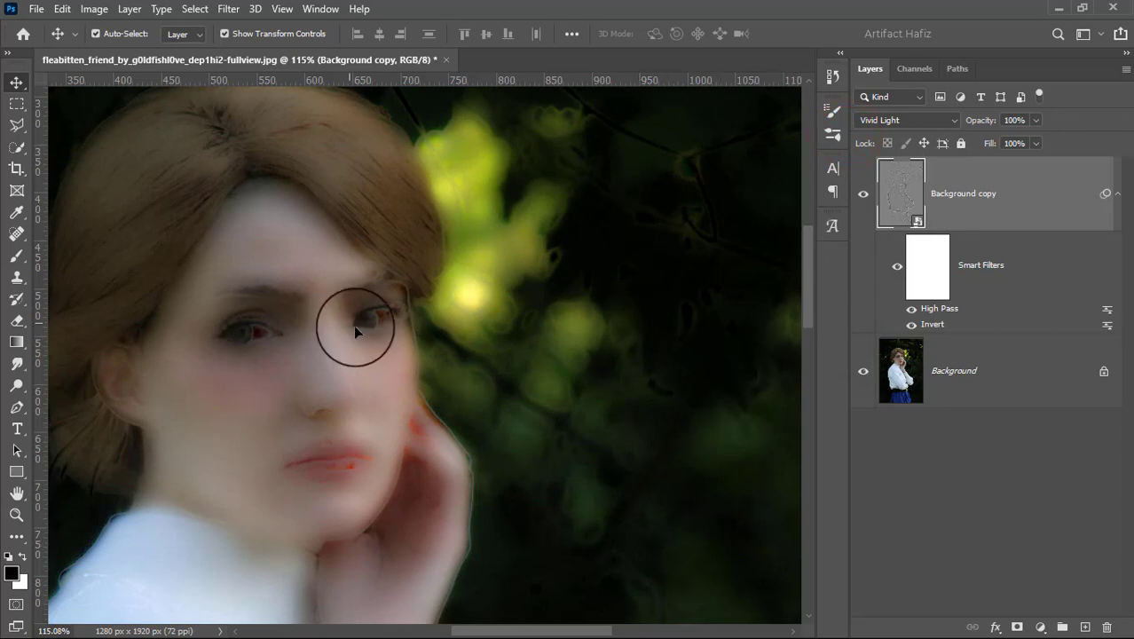
Apply a Gaussian Blur with a radius of 2.4 pixels to the Background copy layer and compare the image with and without it.
click(235, 12)
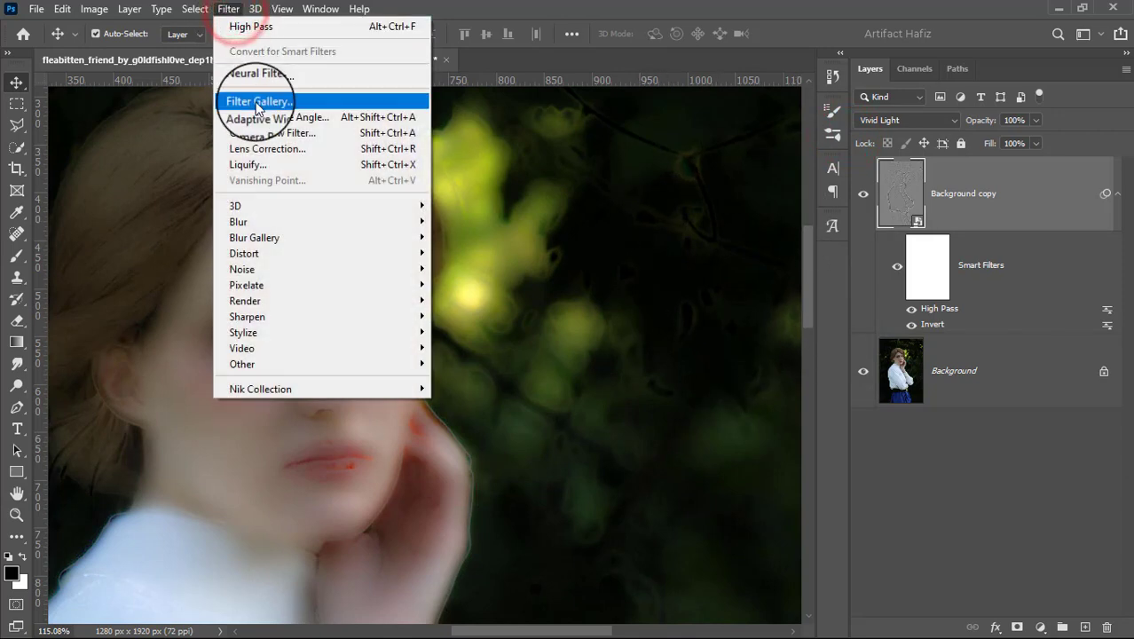
mouse_move(355, 222)
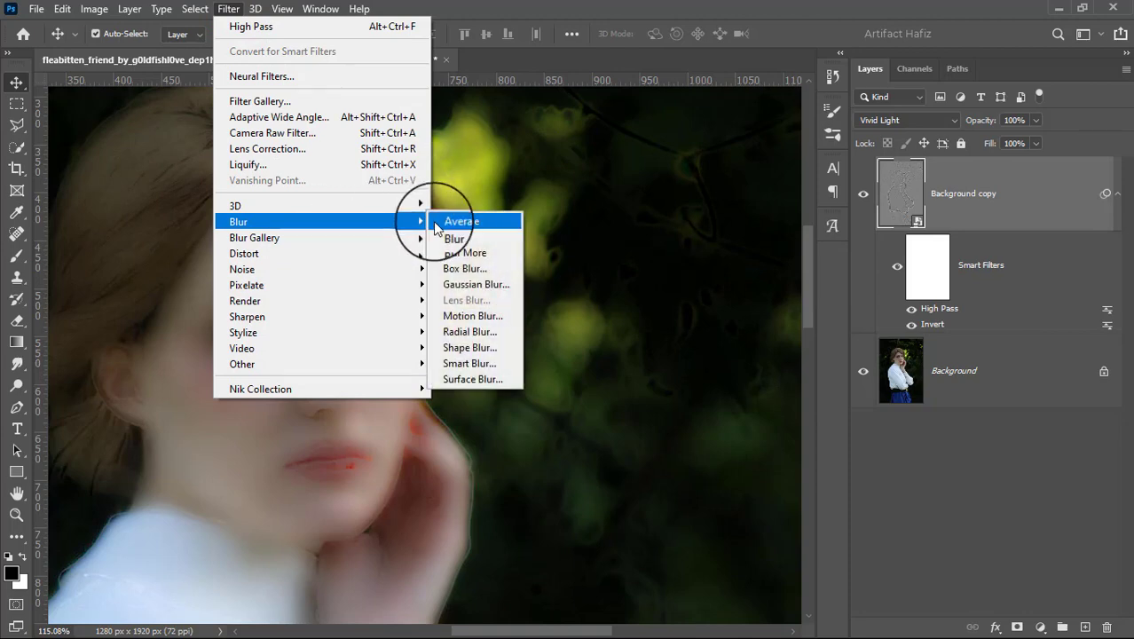
click(467, 291)
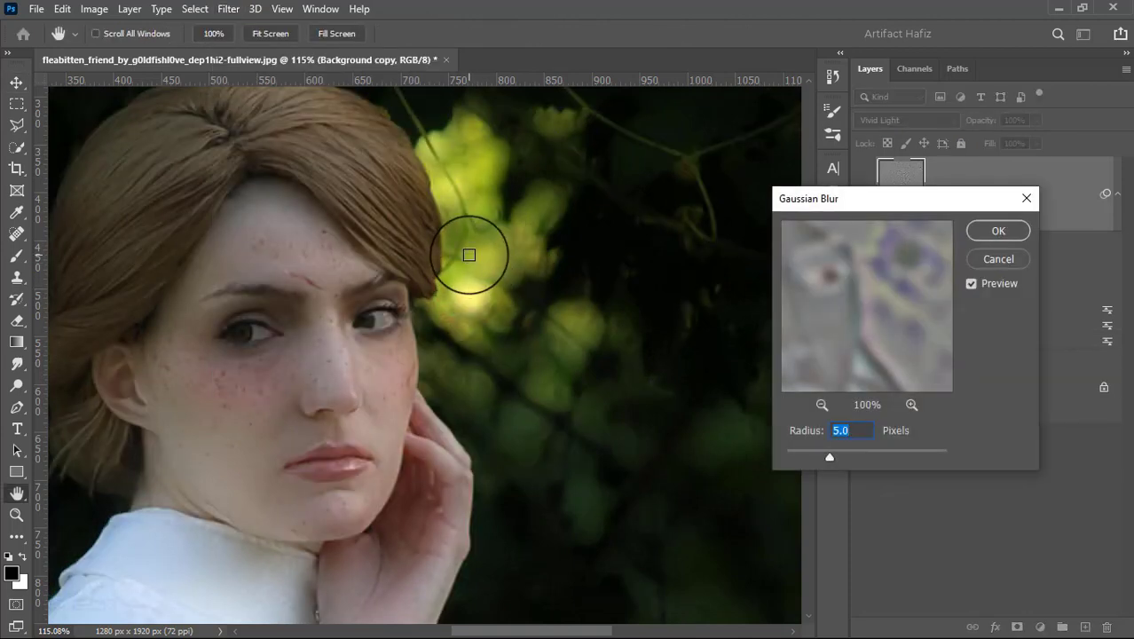
drag(829, 454, 803, 459)
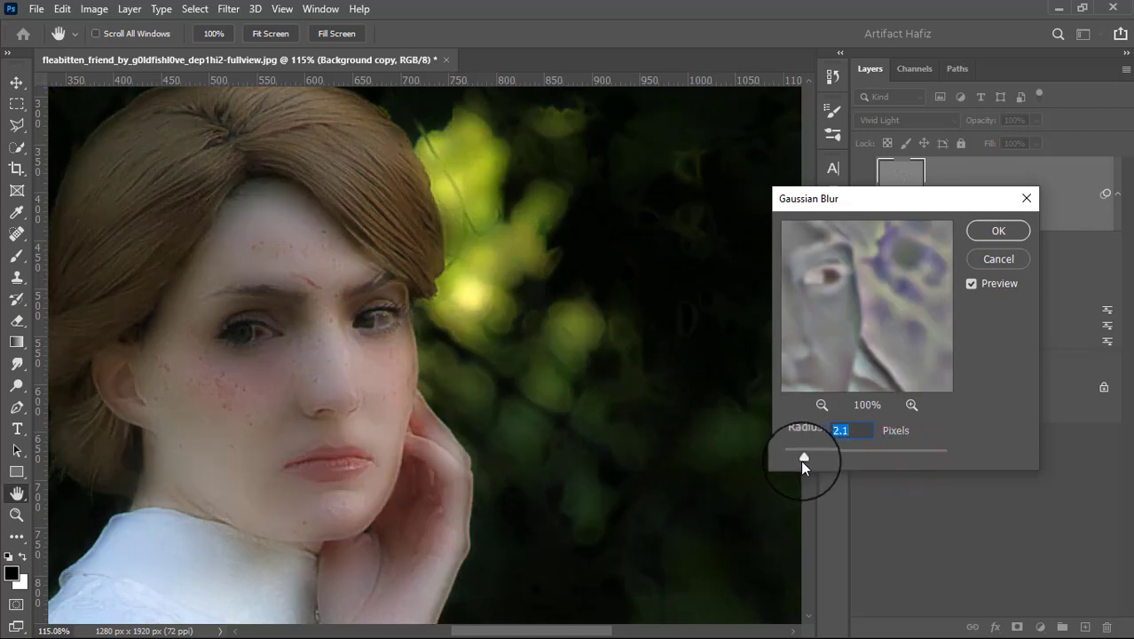
drag(802, 458, 804, 457)
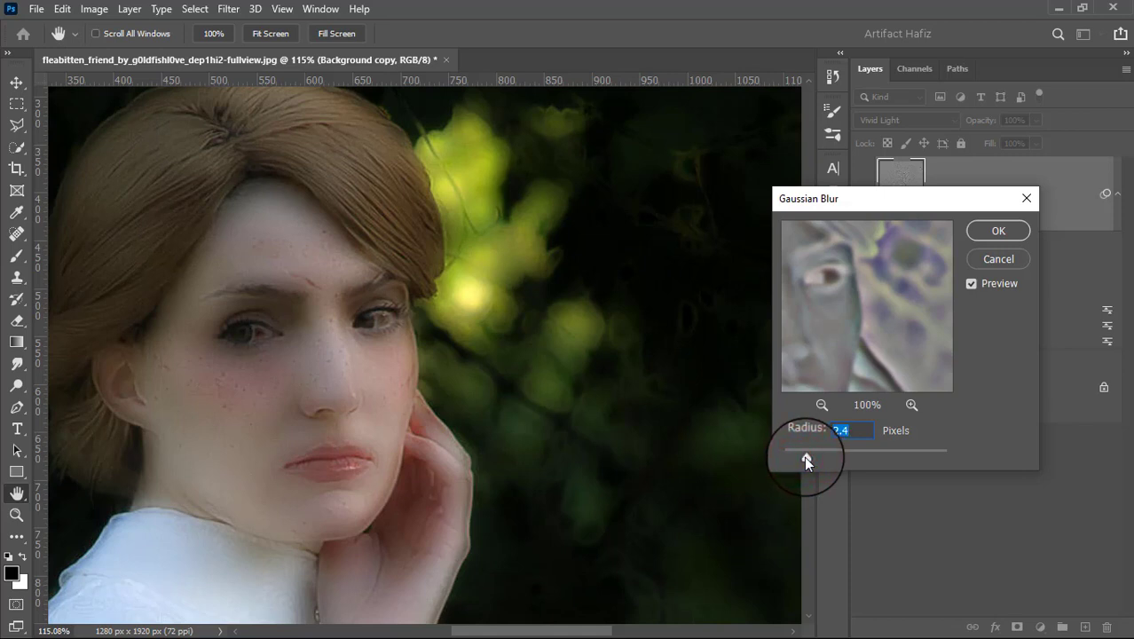
click(982, 232)
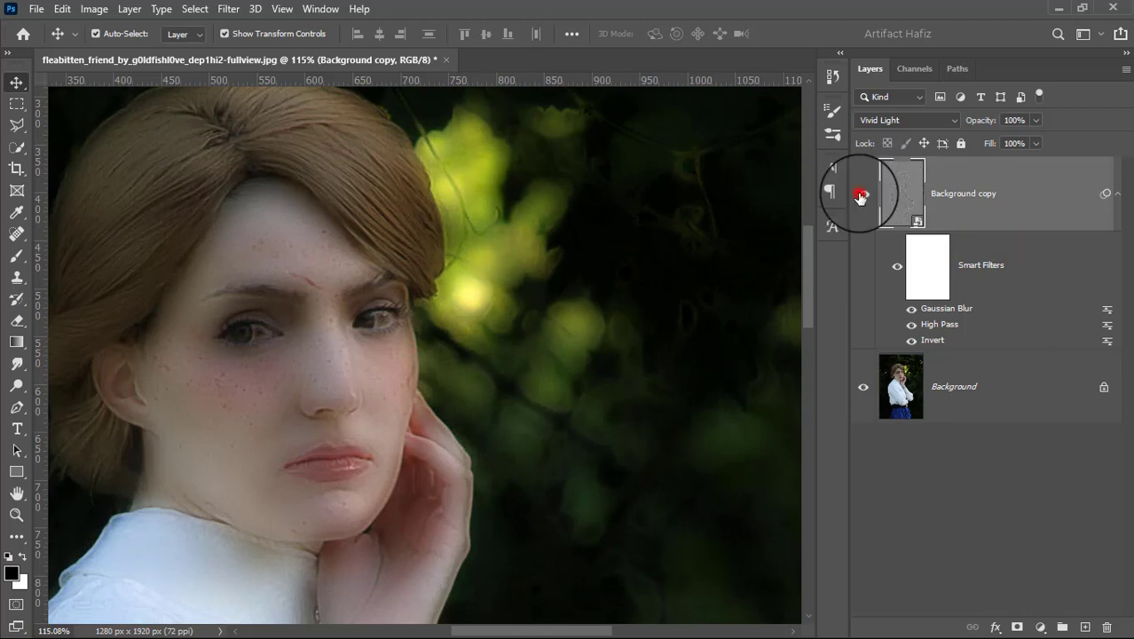
click(860, 194)
click(861, 193)
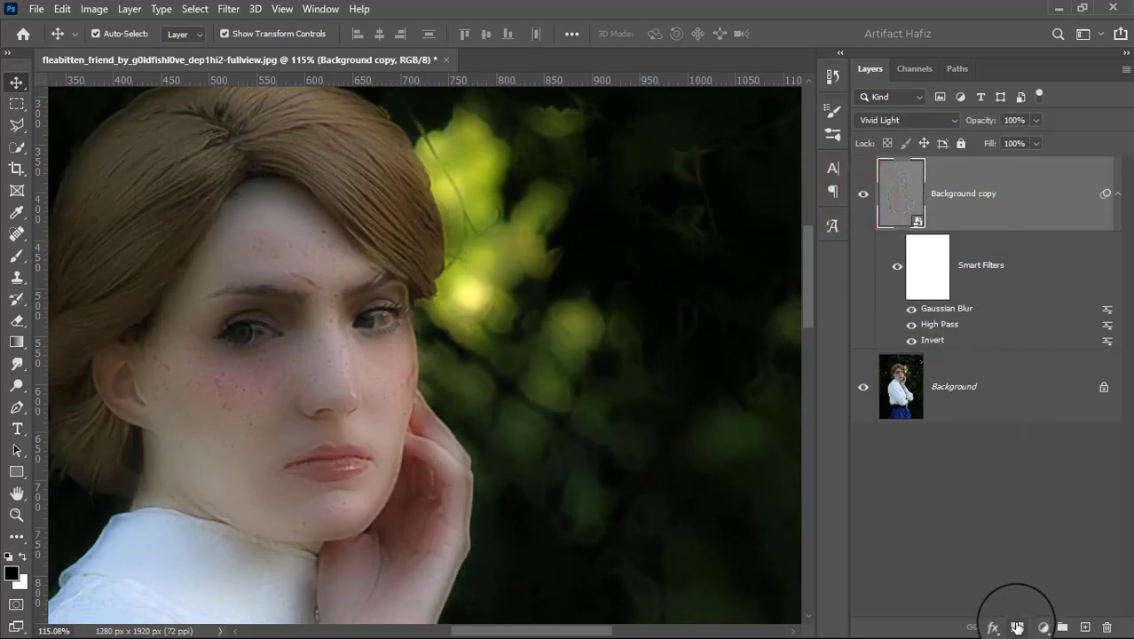
Add a layer mask to the Background copy layer and invert the mask to black.
click(1017, 628)
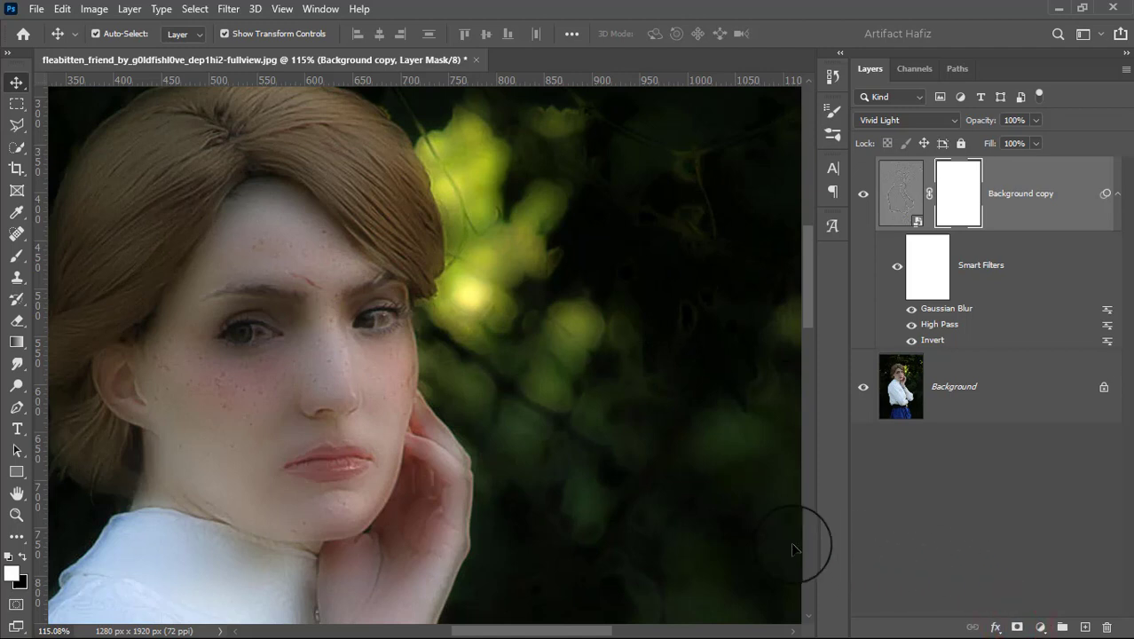
click(94, 10)
mouse_move(207, 58)
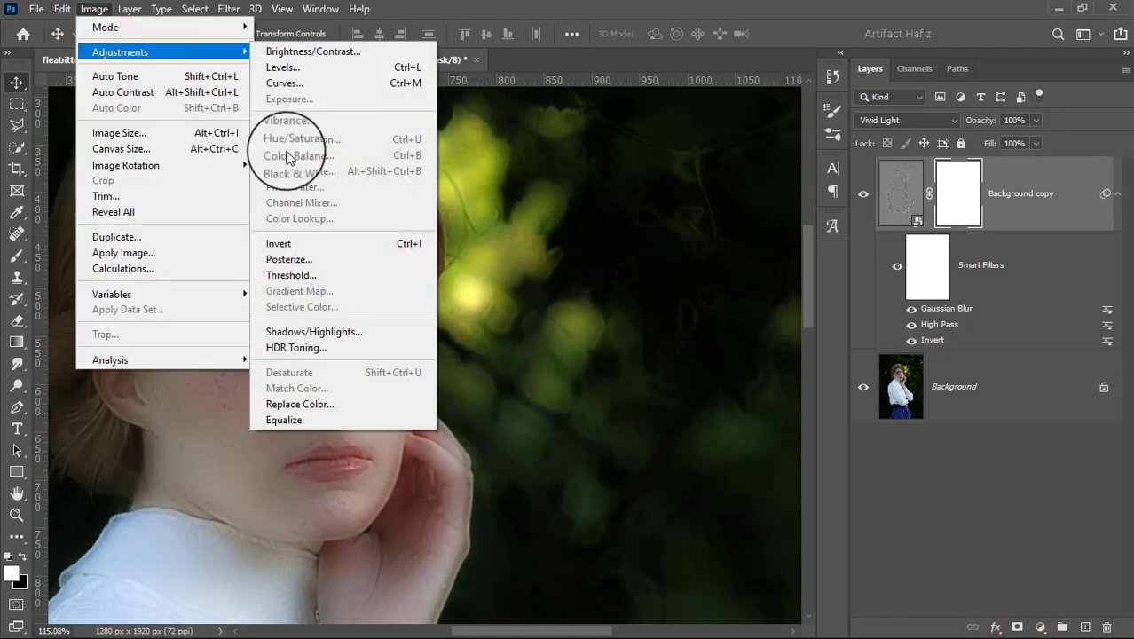
click(292, 244)
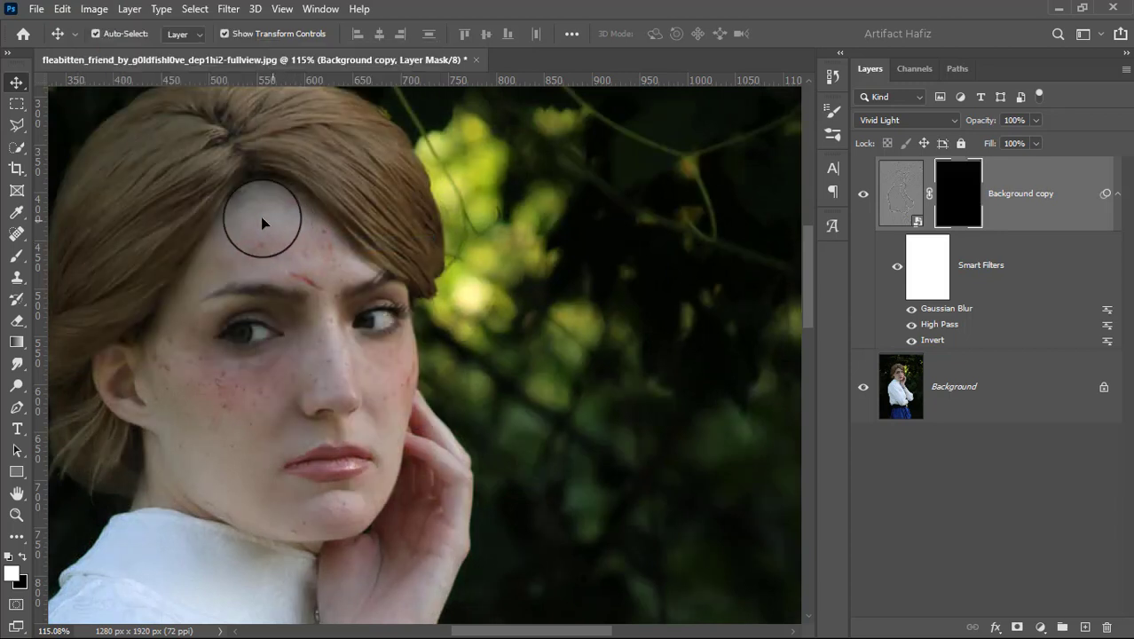
Set up the Brush tool with a Soft Round tip of 45 px and 100% opacity.
click(18, 260)
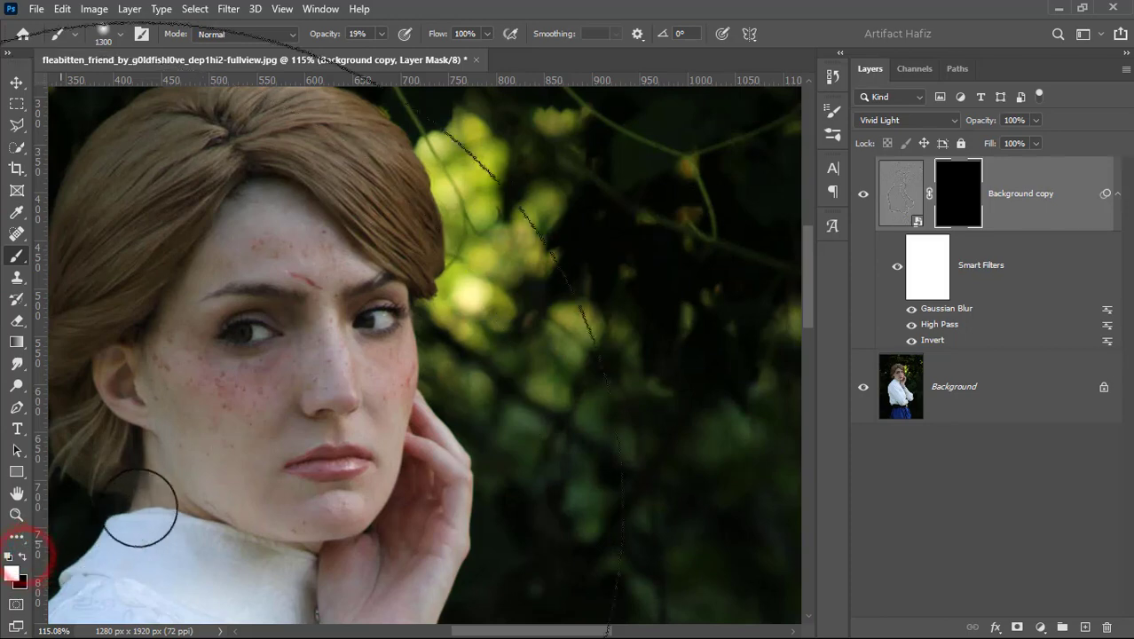
key(bracketleft)
key(bracketleft)
key(bracketleft)
key(bracketleft)
key(bracketleft)
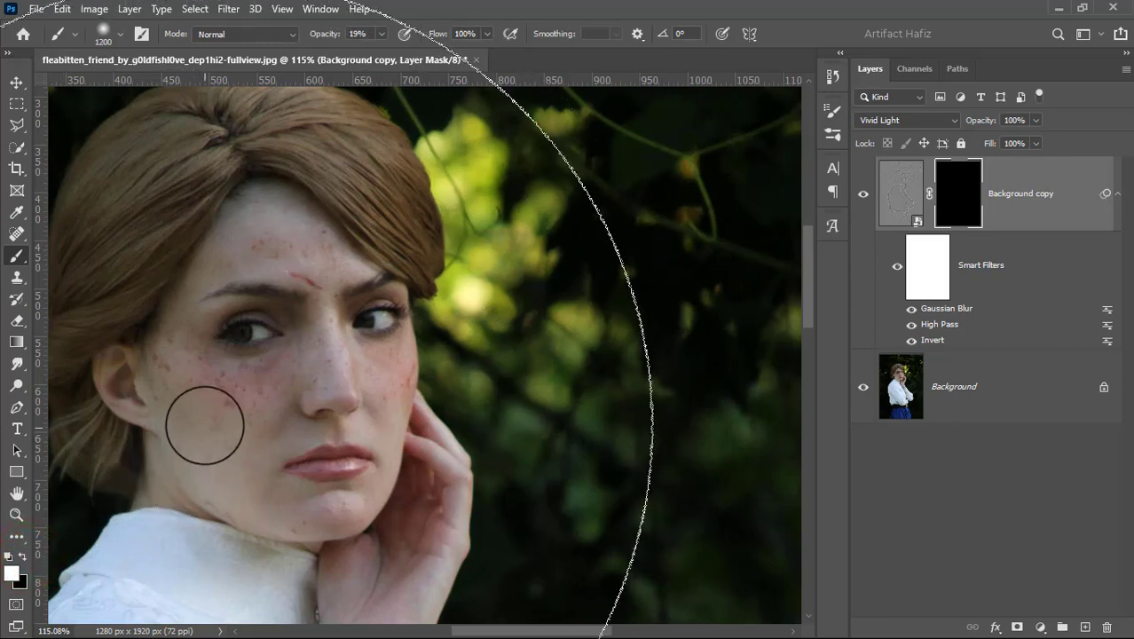
key(bracketleft)
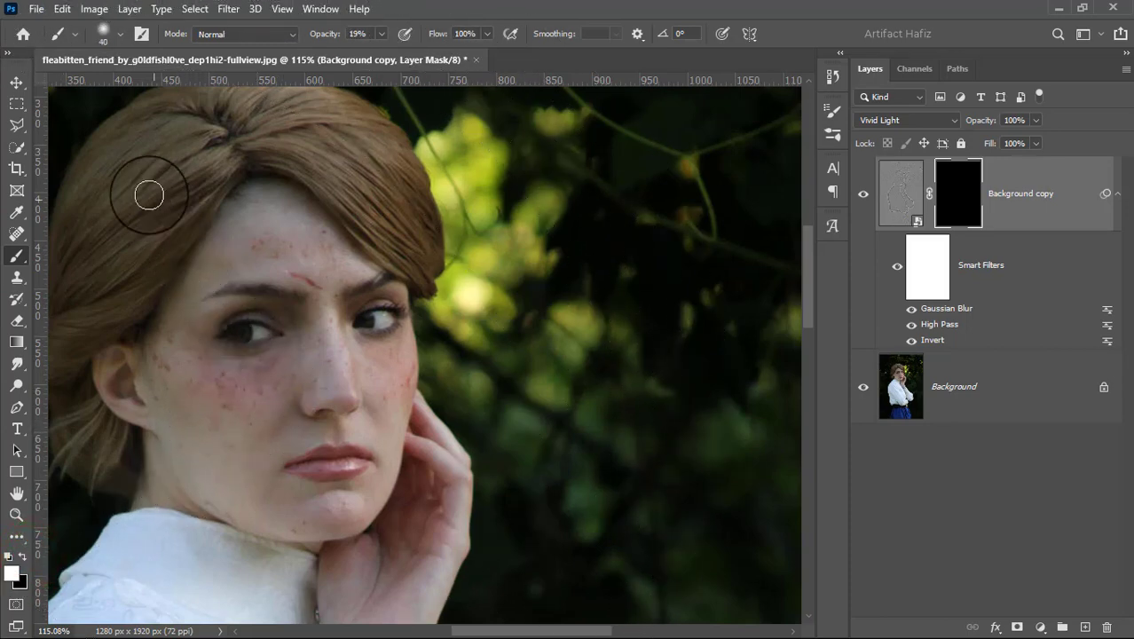
click(119, 35)
click(95, 245)
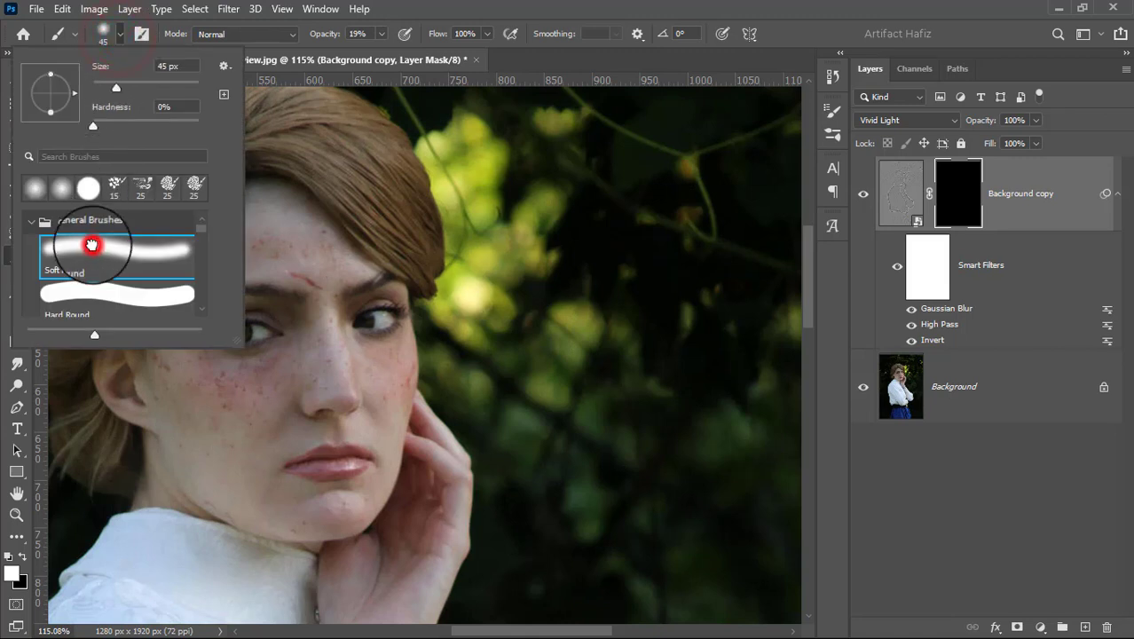
mouse_move(382, 36)
mouse_down()
mouse_move(380, 51)
mouse_move(444, 58)
mouse_move(446, 13)
mouse_up()
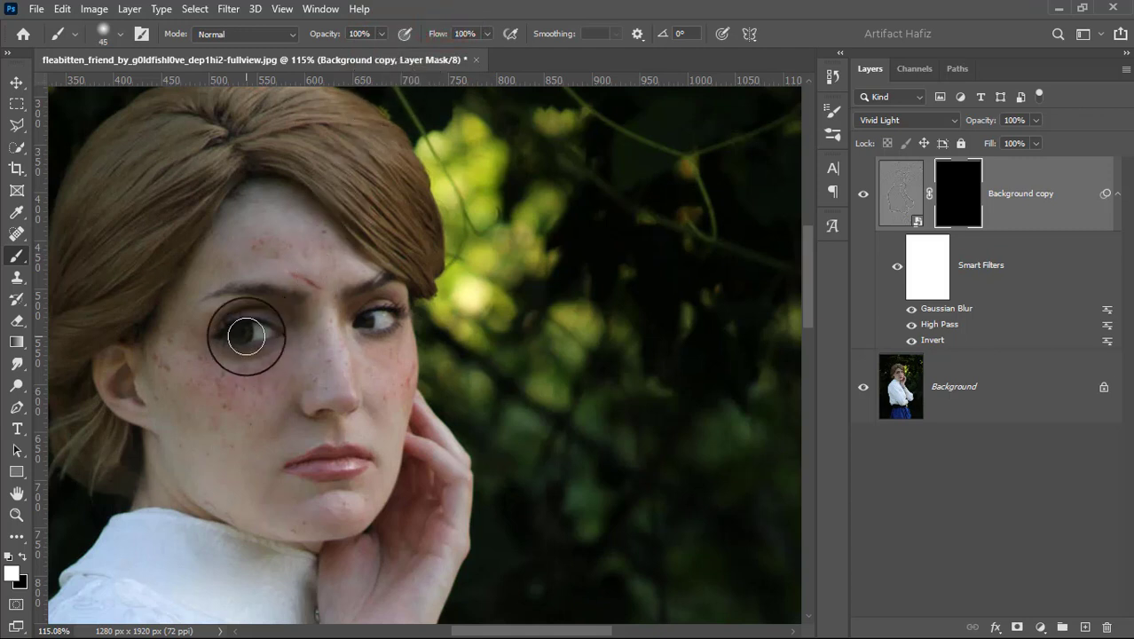
Paint white on the layer mask over the forehead blemishes, reducing the brush to 30 px, and check the result against the original.
alt+scroll(252, 231, up, 2)
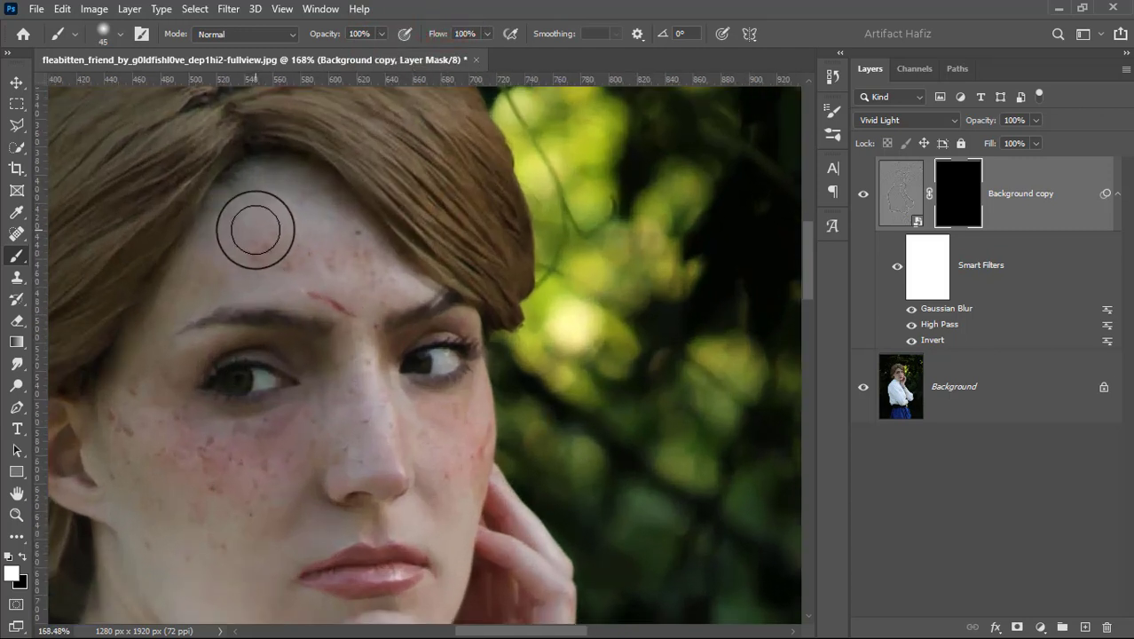
click(255, 230)
click(369, 264)
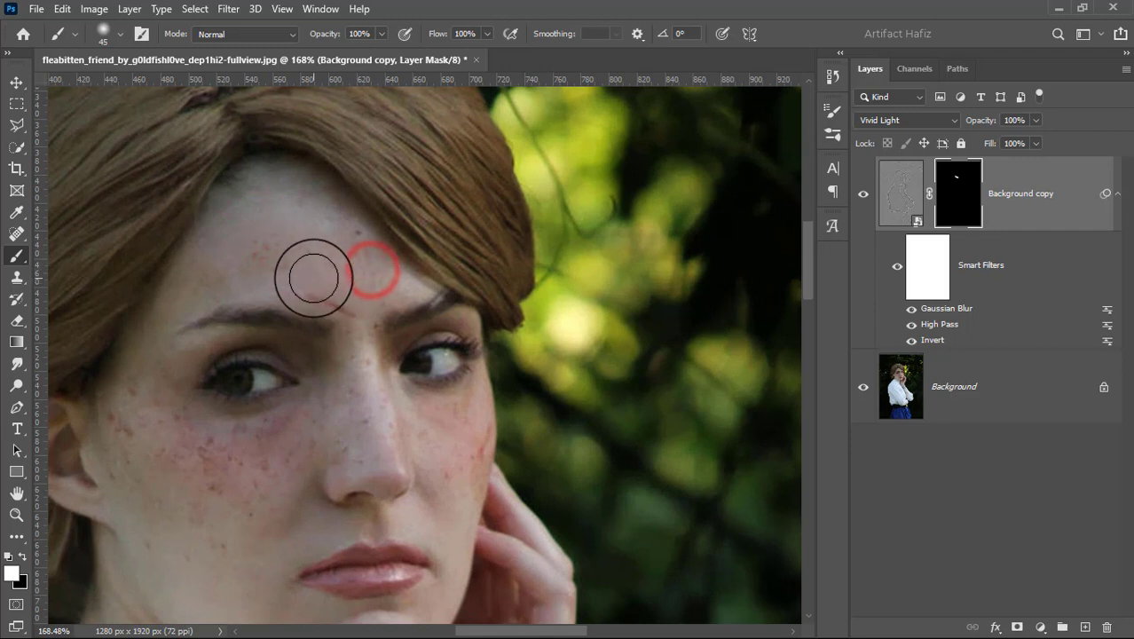
click(228, 229)
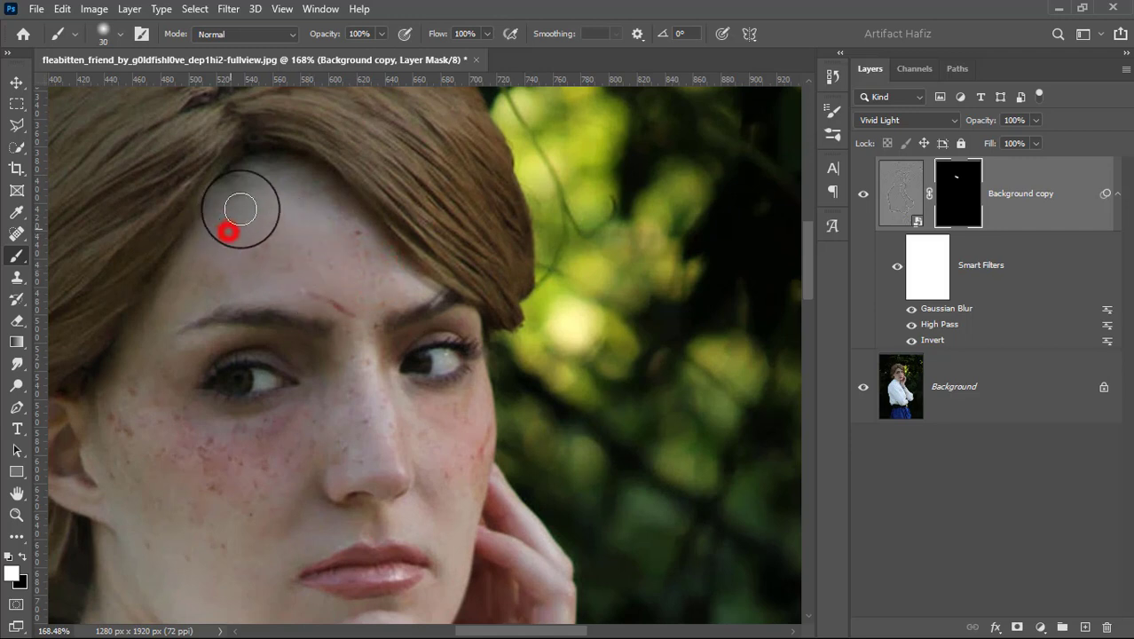
click(254, 251)
click(355, 258)
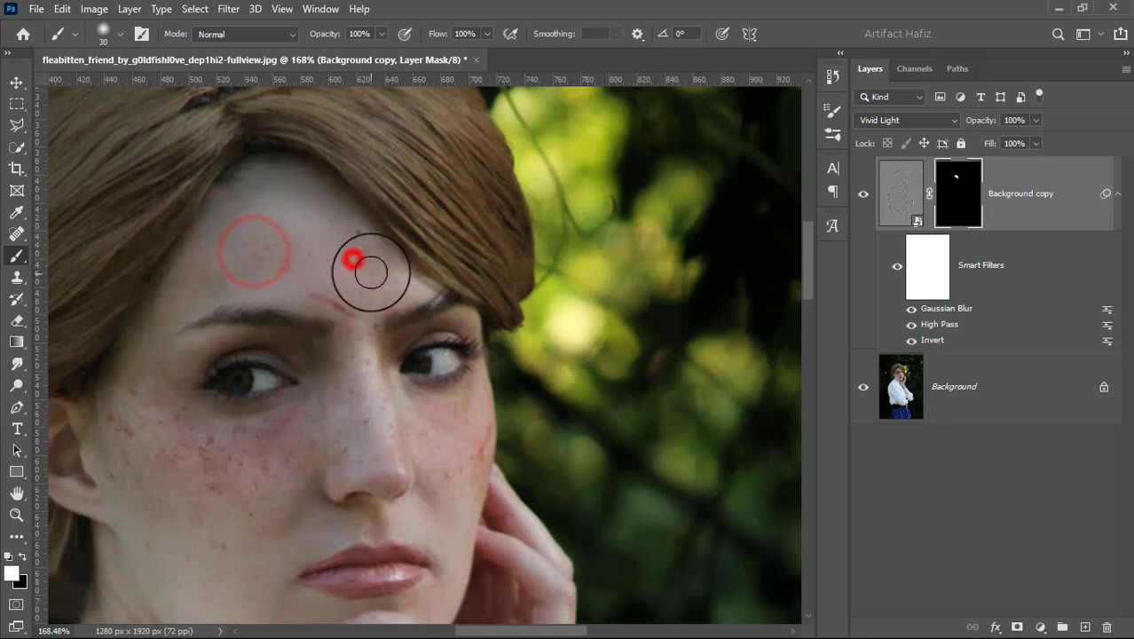
click(374, 266)
click(256, 259)
click(187, 282)
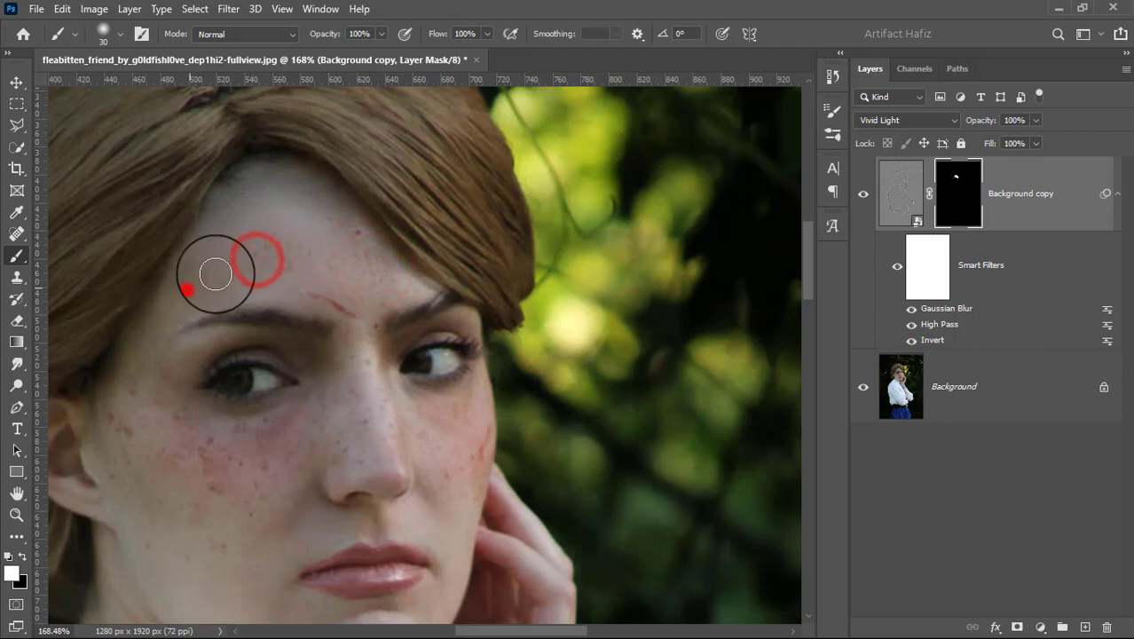
click(216, 275)
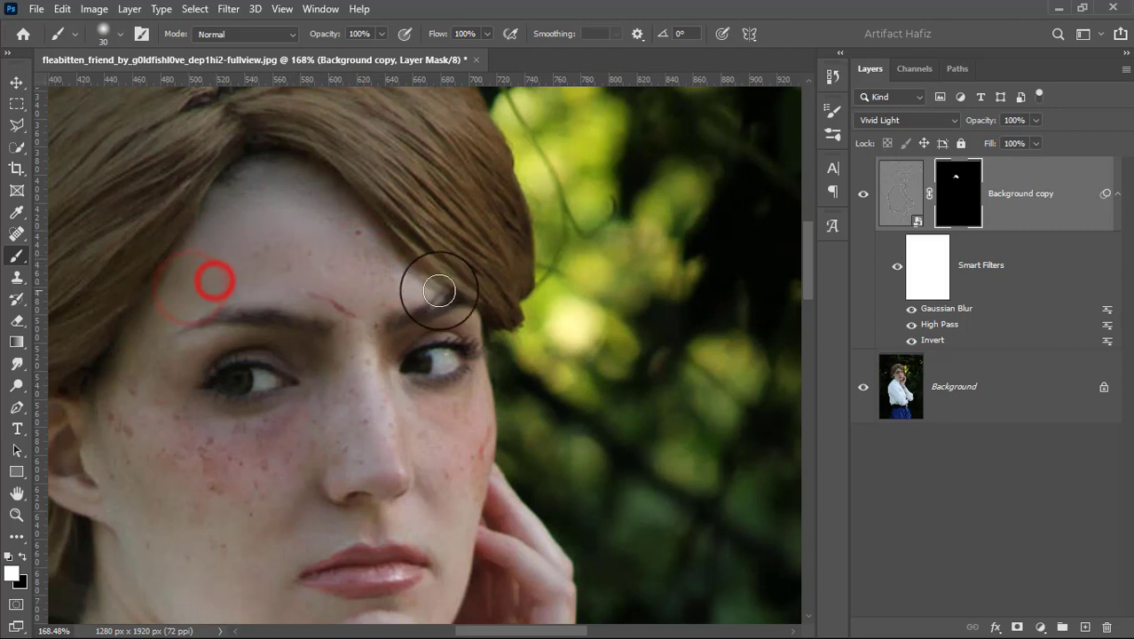
click(863, 195)
click(269, 256)
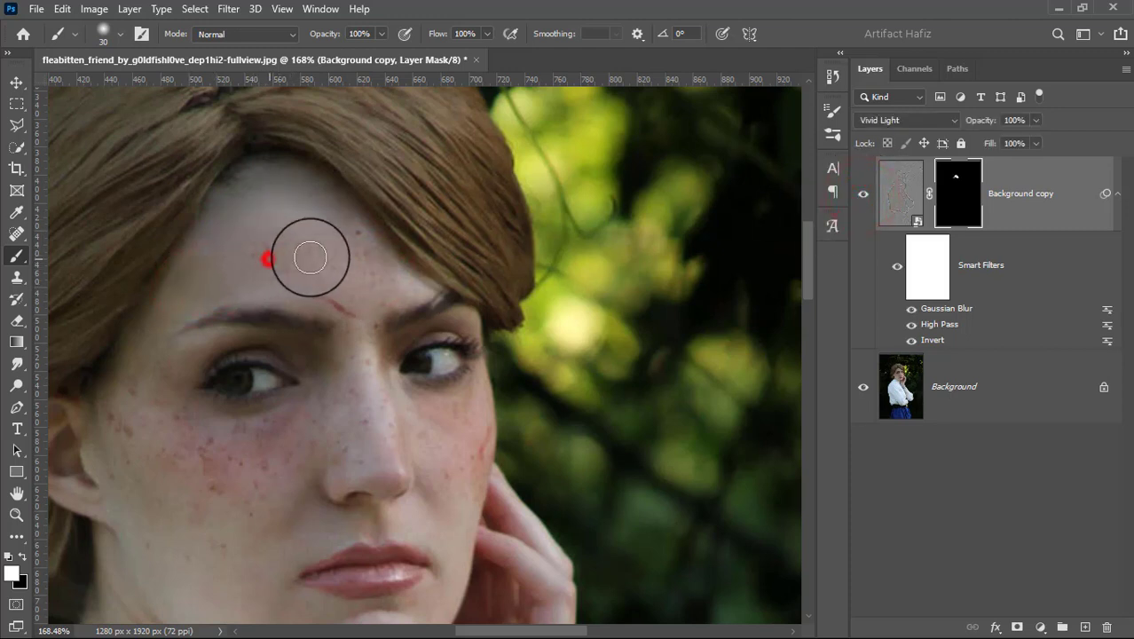
Paint white on the layer mask over the freckled cheek beside the ear, from below the eye down to the jaw.
drag(287, 274, 306, 194)
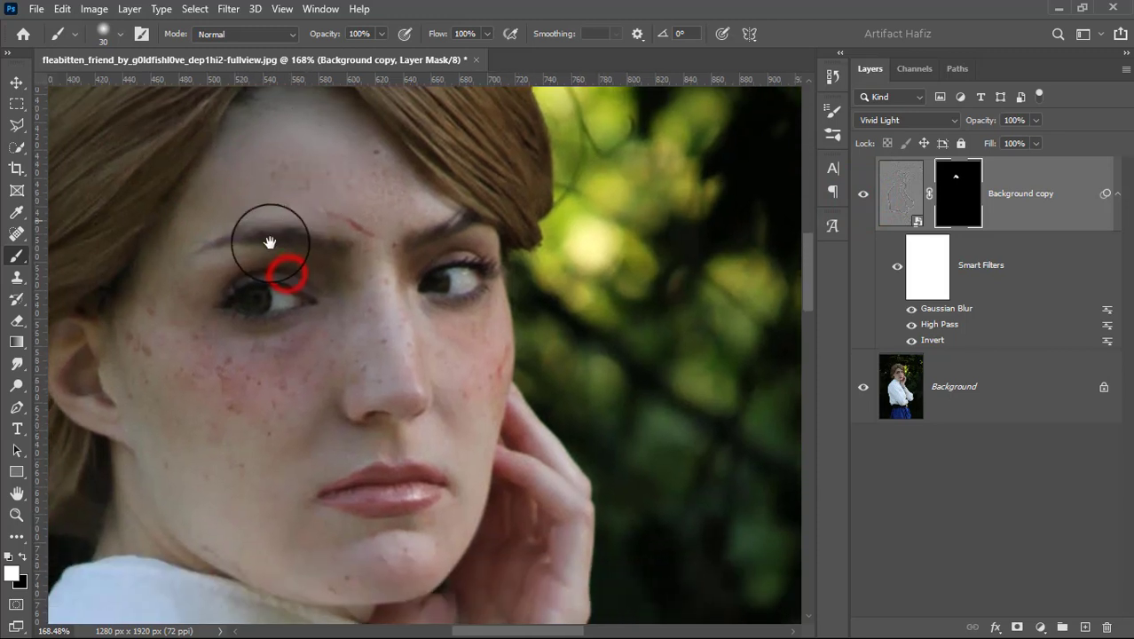
click(140, 337)
click(170, 355)
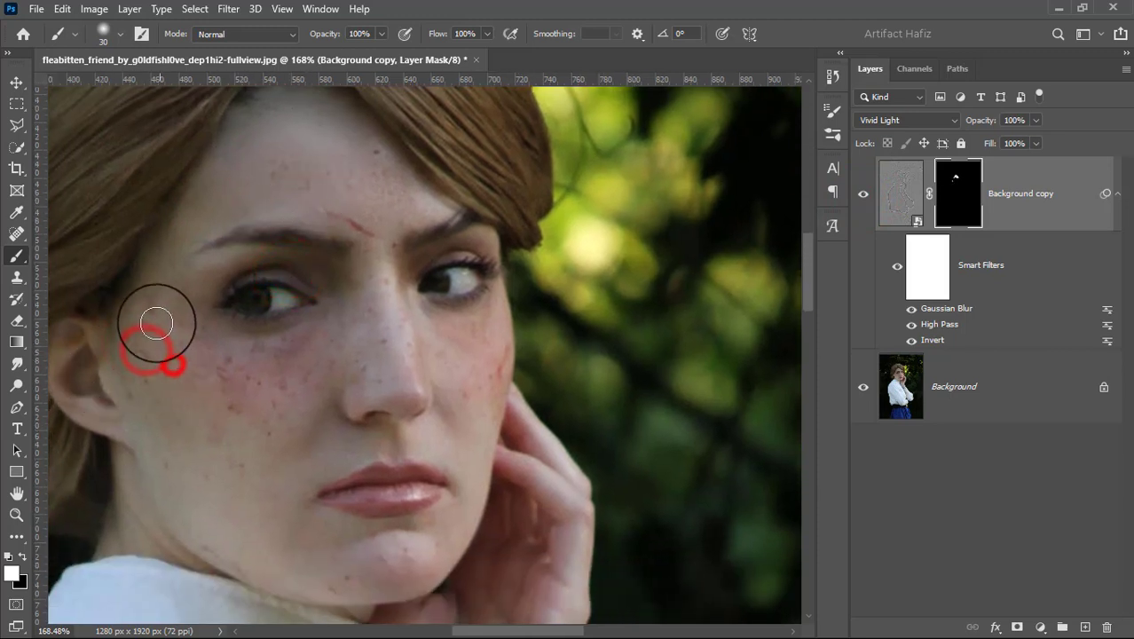
click(289, 370)
click(203, 370)
click(296, 348)
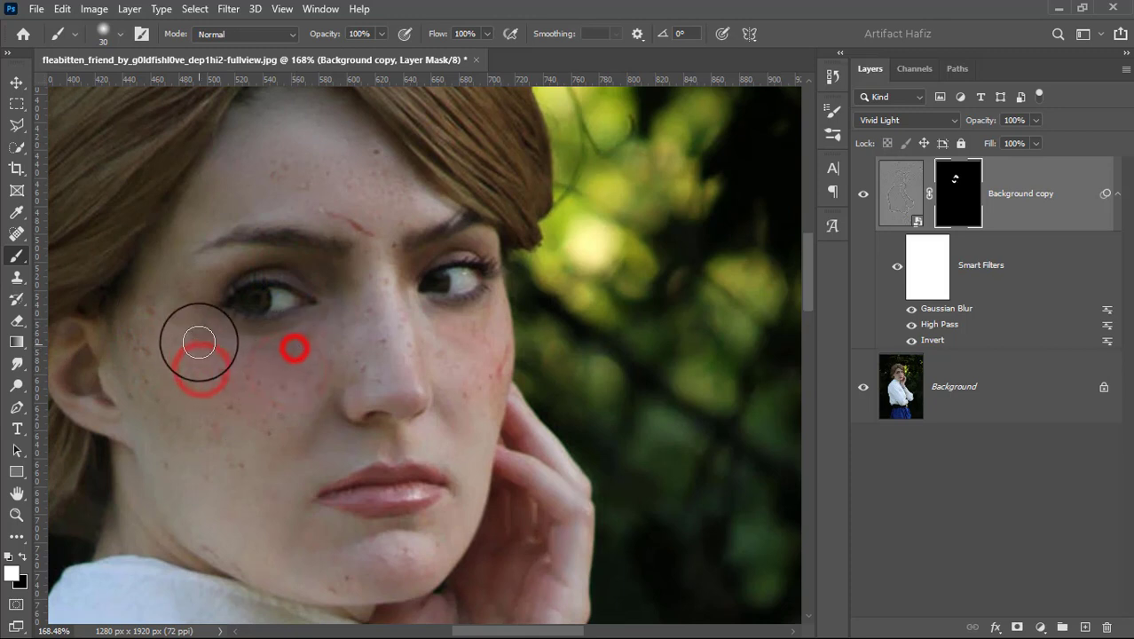
click(203, 356)
click(300, 408)
mouse_move(286, 427)
mouse_down()
mouse_move(271, 456)
mouse_move(297, 410)
mouse_move(245, 474)
mouse_up()
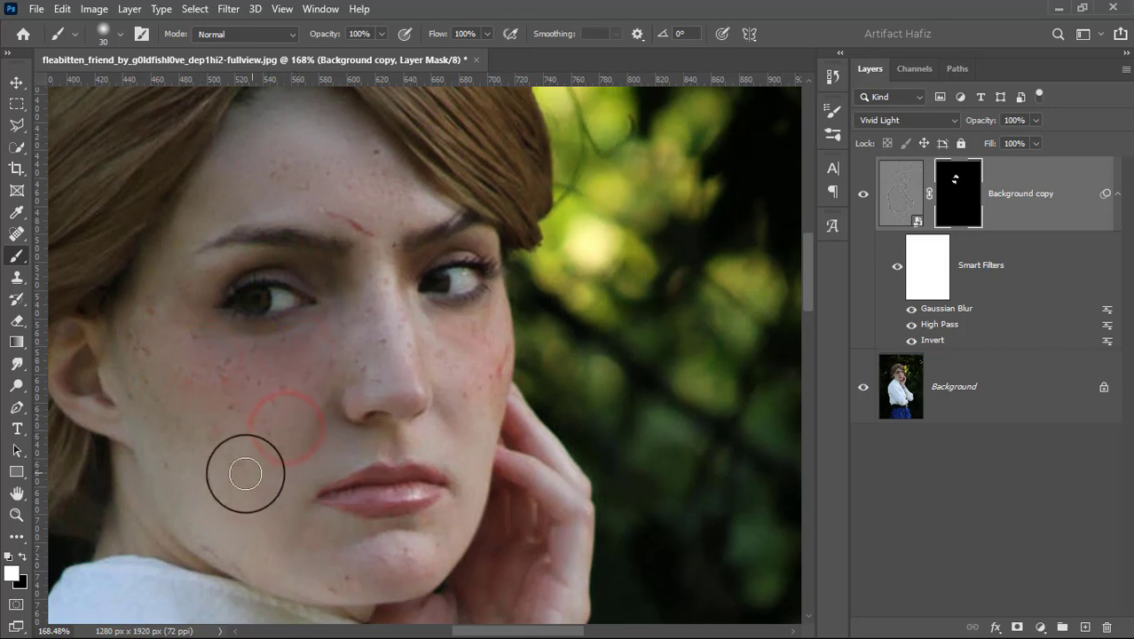
click(160, 395)
click(200, 423)
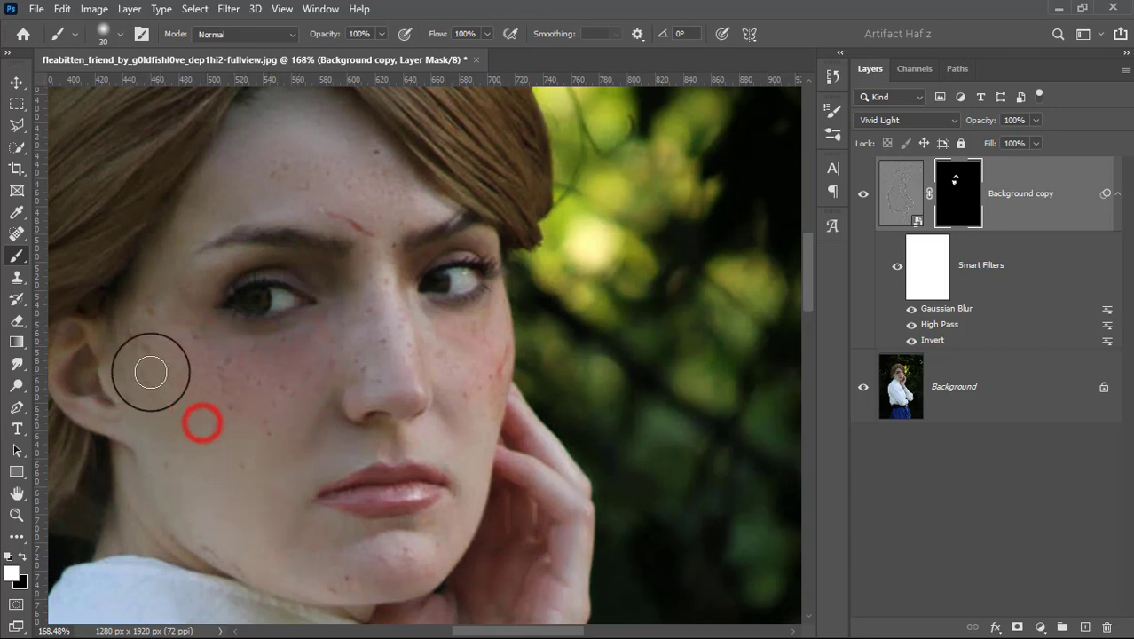
click(144, 391)
click(208, 496)
click(243, 458)
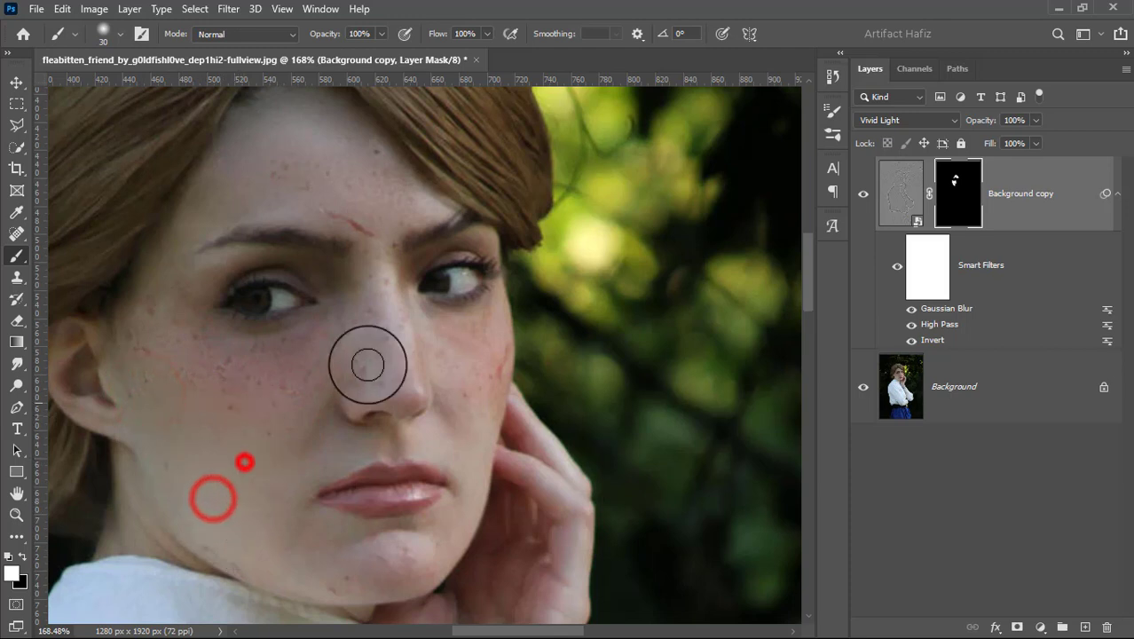
Paint white on the mask over the bridge and side of the nose and the blemished cheek nearest the hand.
click(389, 303)
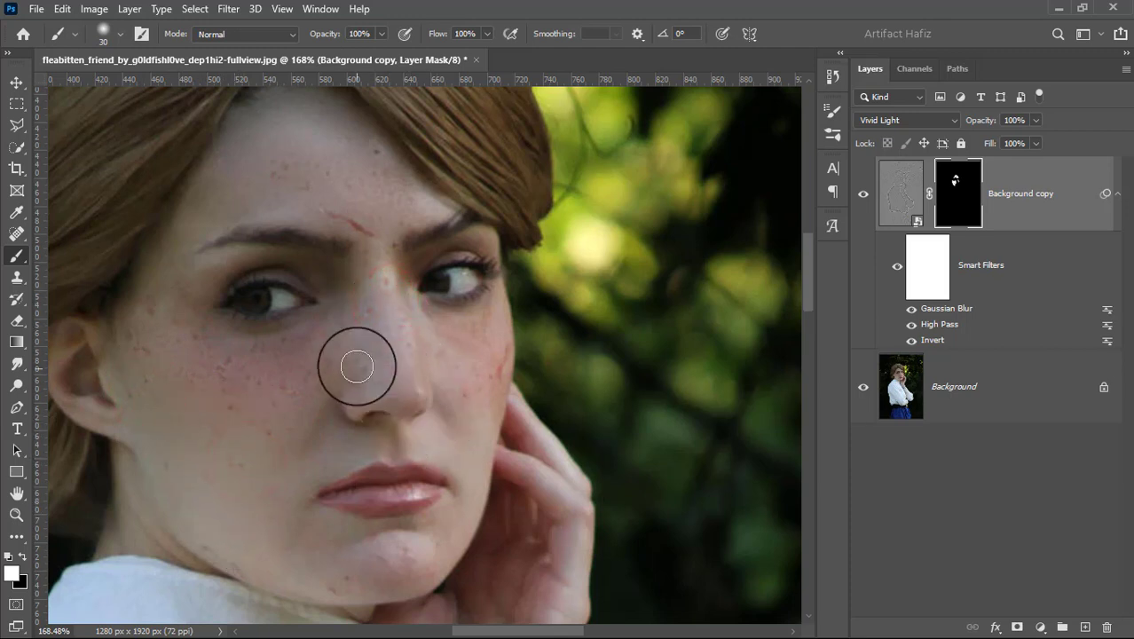
click(360, 326)
click(337, 326)
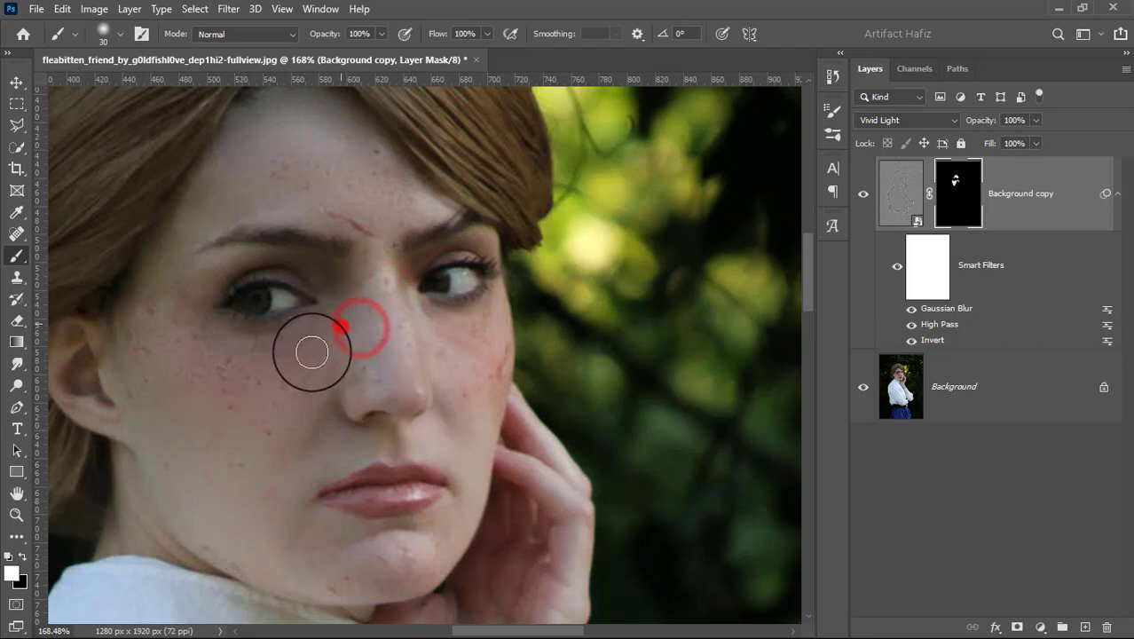
click(461, 351)
click(484, 347)
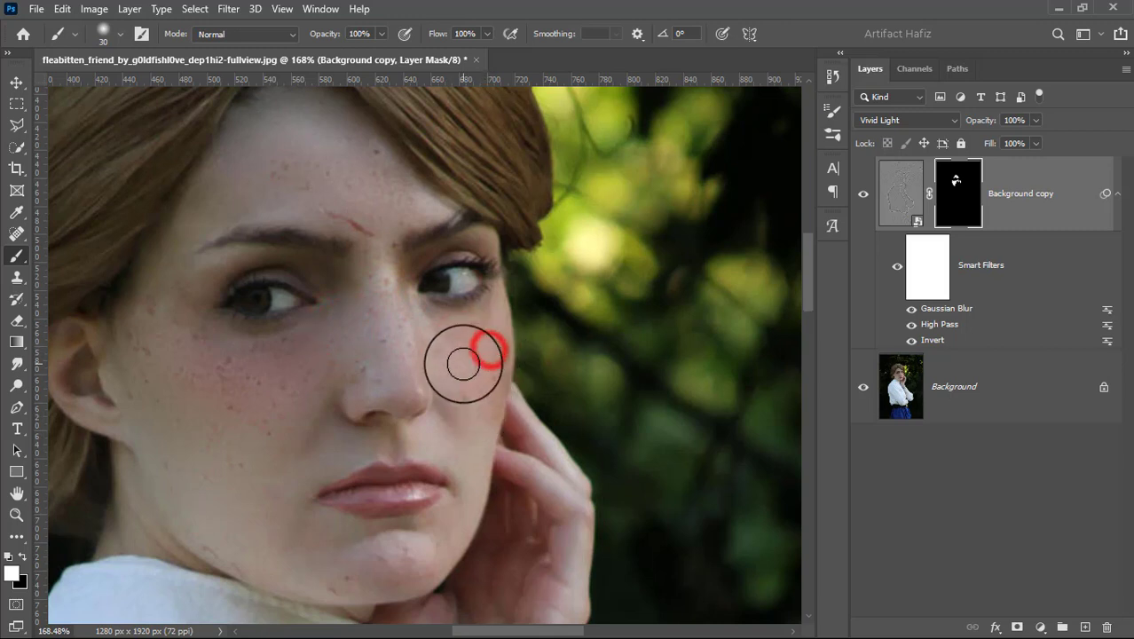
click(464, 368)
Paint white on the mask over the chin and mouth area, and touch up the remaining spots on the forehead.
click(350, 577)
click(410, 540)
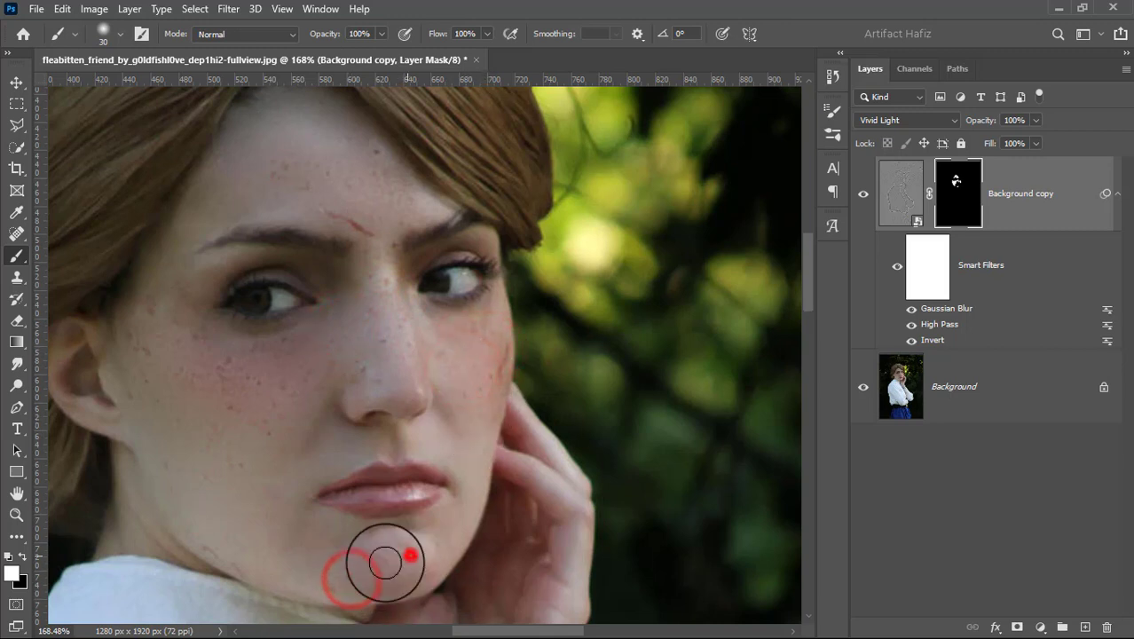
click(370, 565)
click(336, 449)
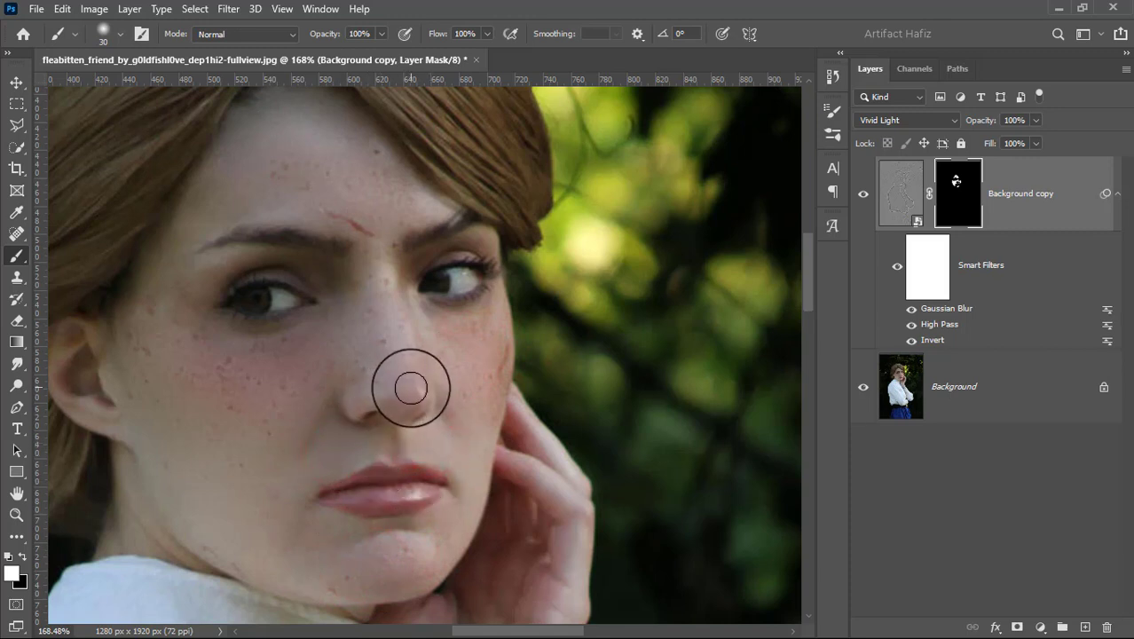
click(368, 183)
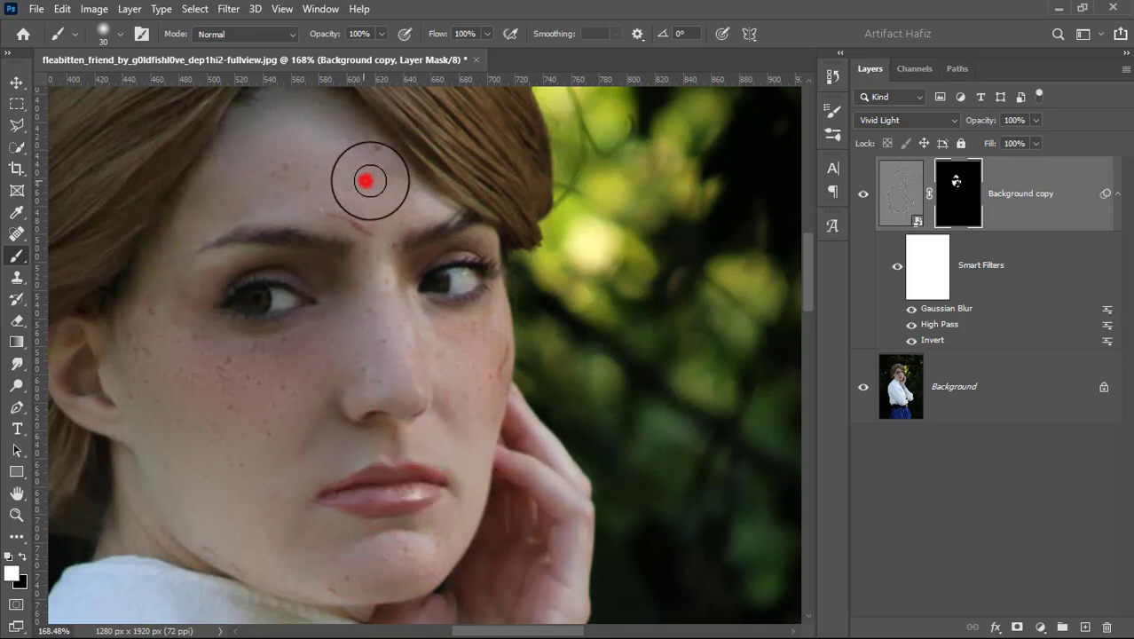
click(413, 193)
click(279, 171)
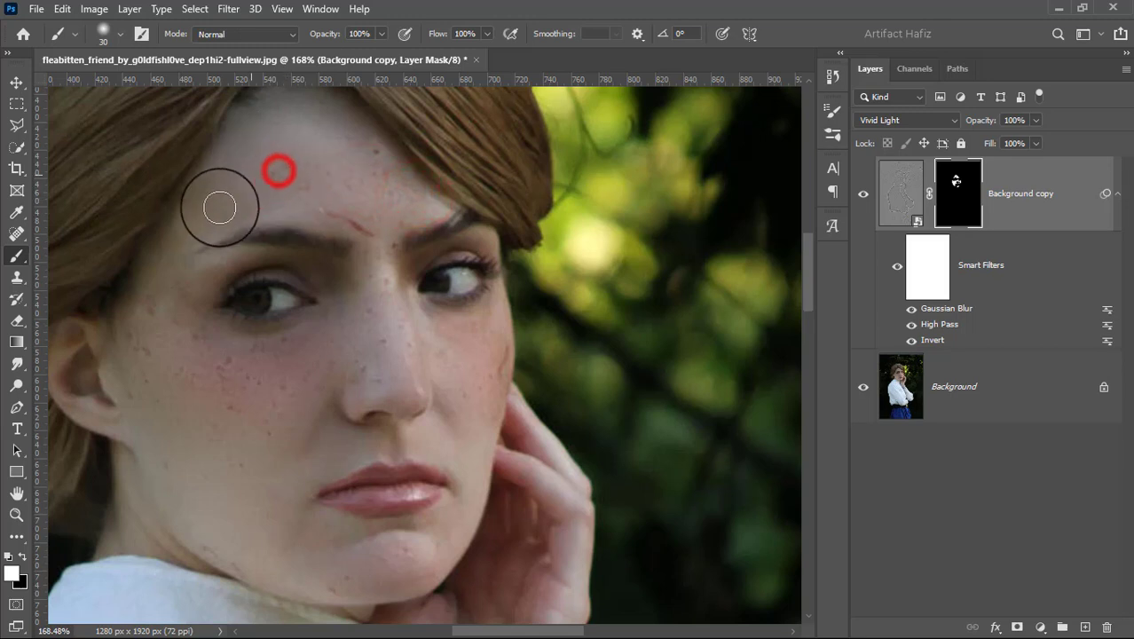
Go over the cheek between the ear and nose again on the mask to smooth the remaining freckles.
click(147, 325)
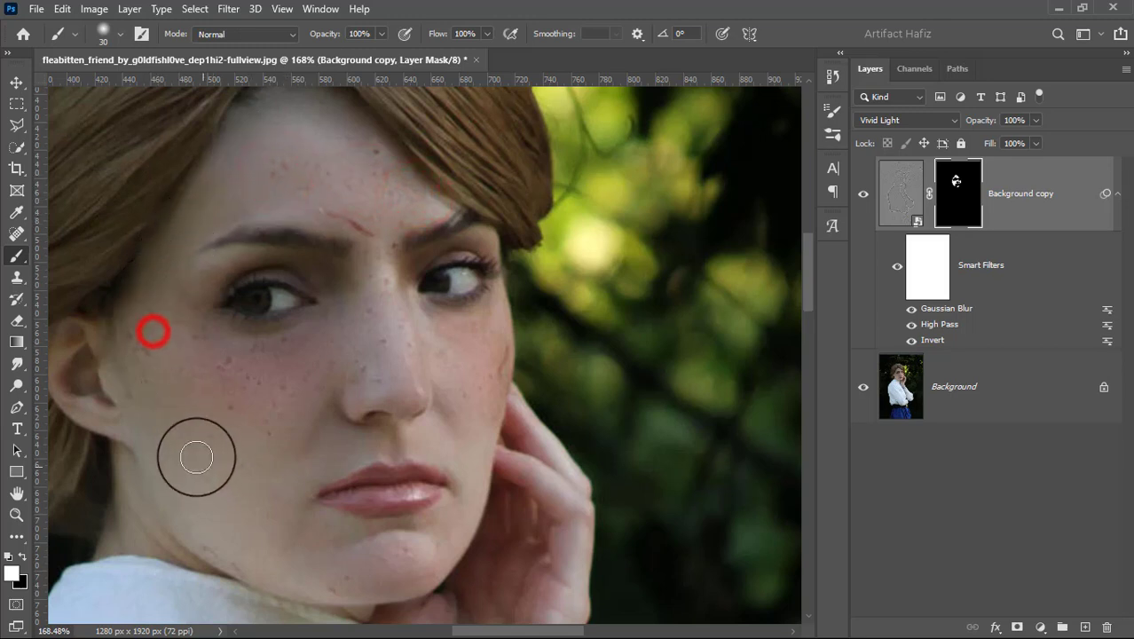
click(256, 400)
click(294, 404)
click(228, 380)
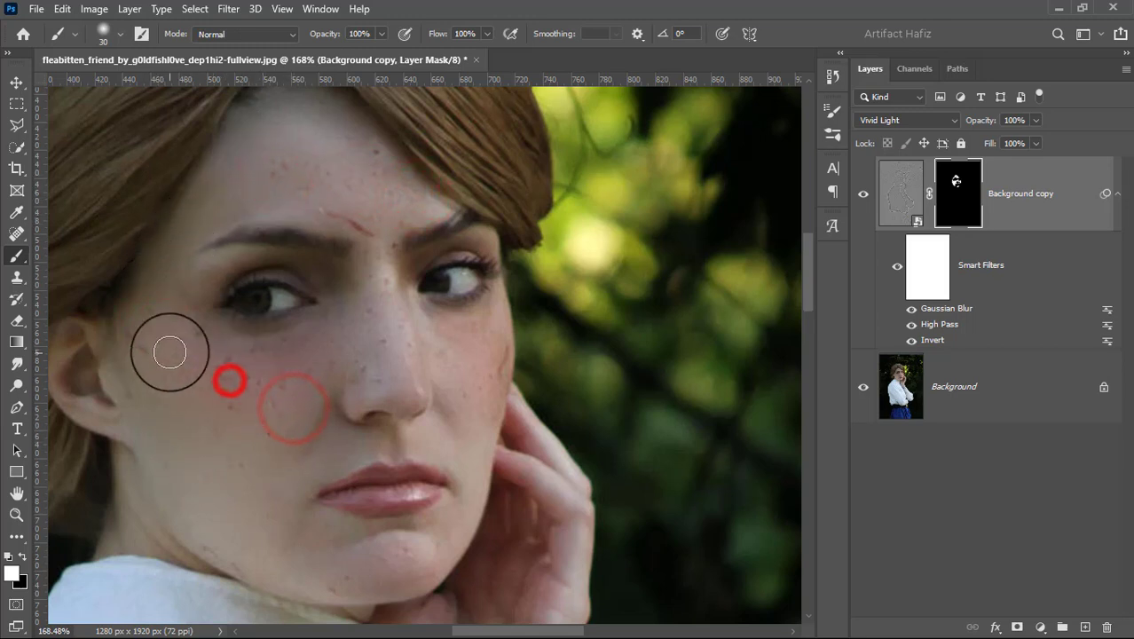
click(172, 347)
click(267, 359)
click(160, 309)
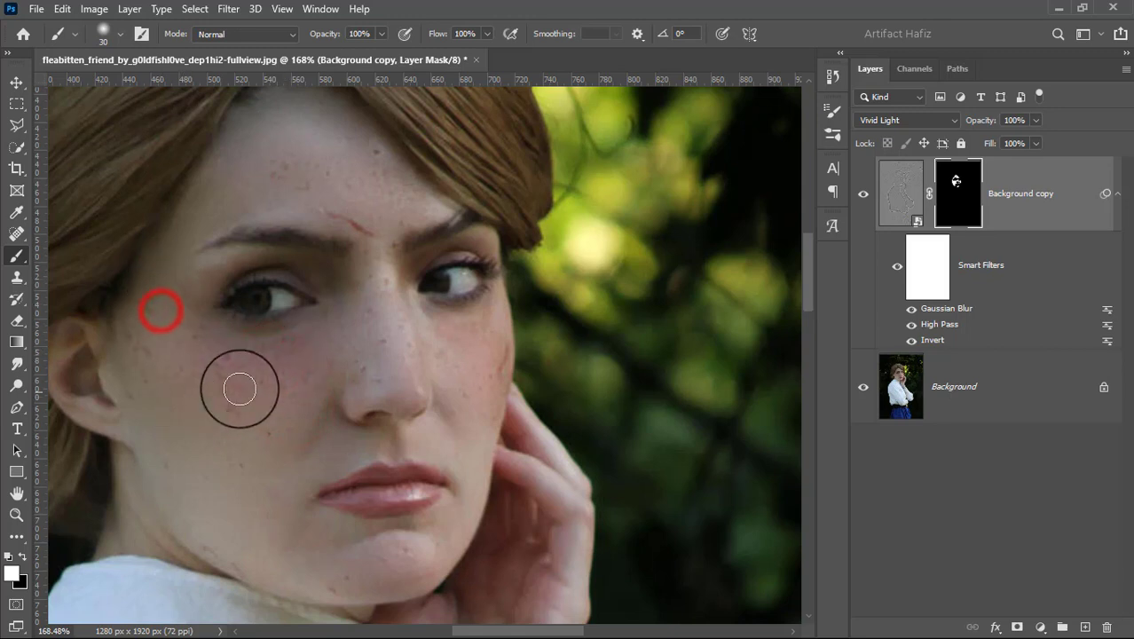
Compare the portrait with and without the Background copy layer and examine the retouched skin at several magnifications.
click(866, 191)
click(866, 193)
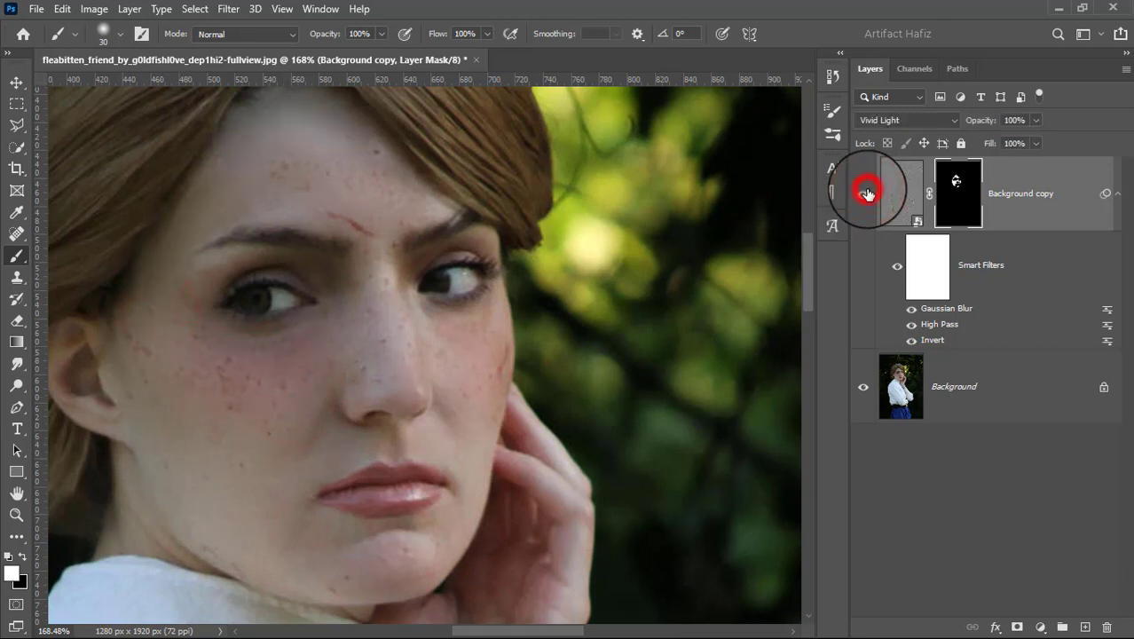
scroll(444, 361, down, 5)
scroll(452, 365, down, 1)
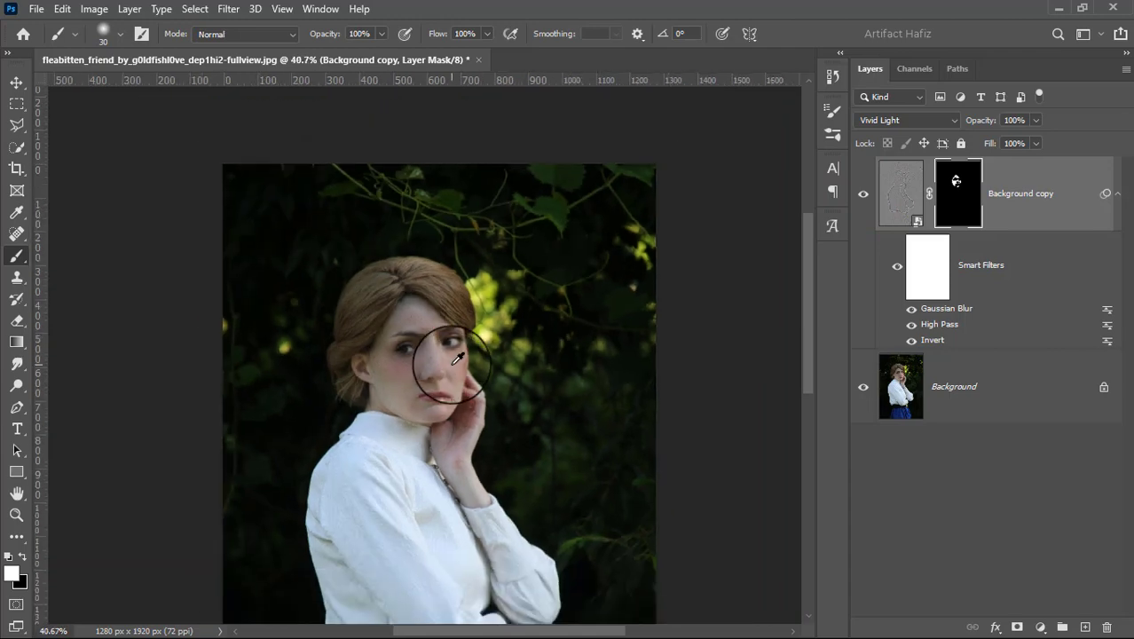
scroll(458, 358, down, 1)
scroll(435, 203, up, 4)
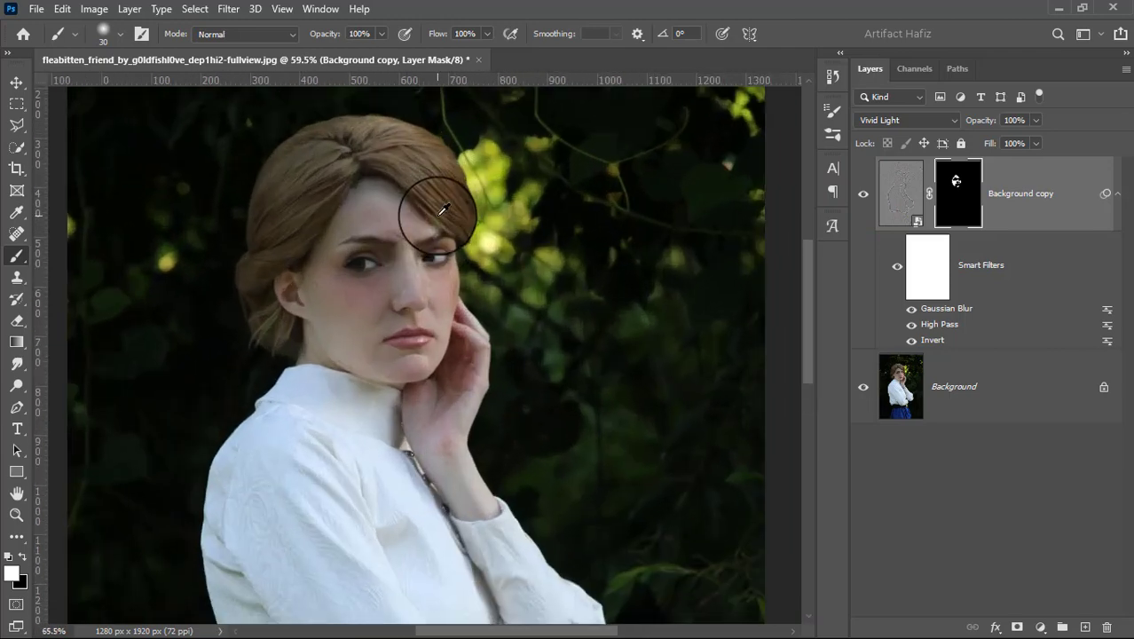
scroll(629, 214, down, 3)
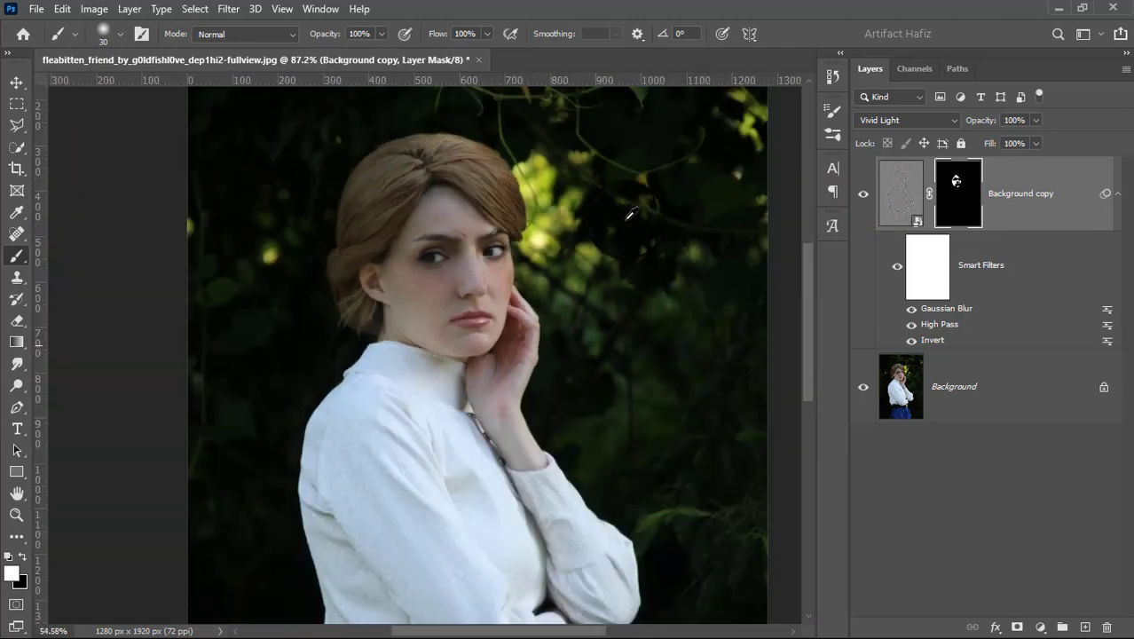
scroll(630, 213, down, 2)
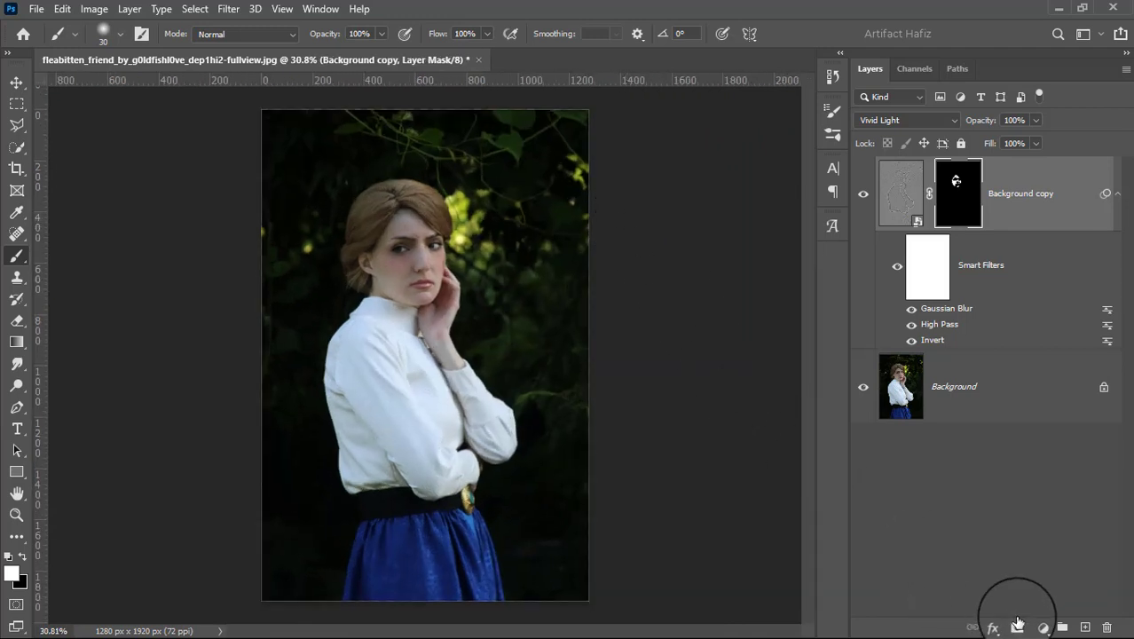
Add a Brightness/Contrast adjustment layer above the Background copy layer with brightness set to 34.
click(1043, 627)
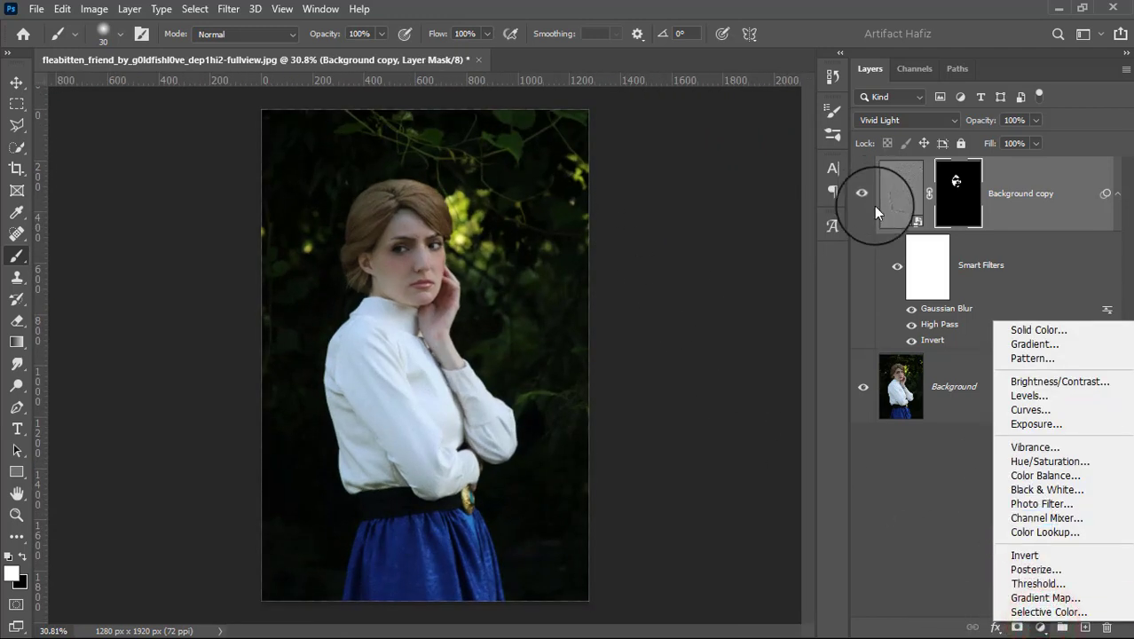
click(1017, 382)
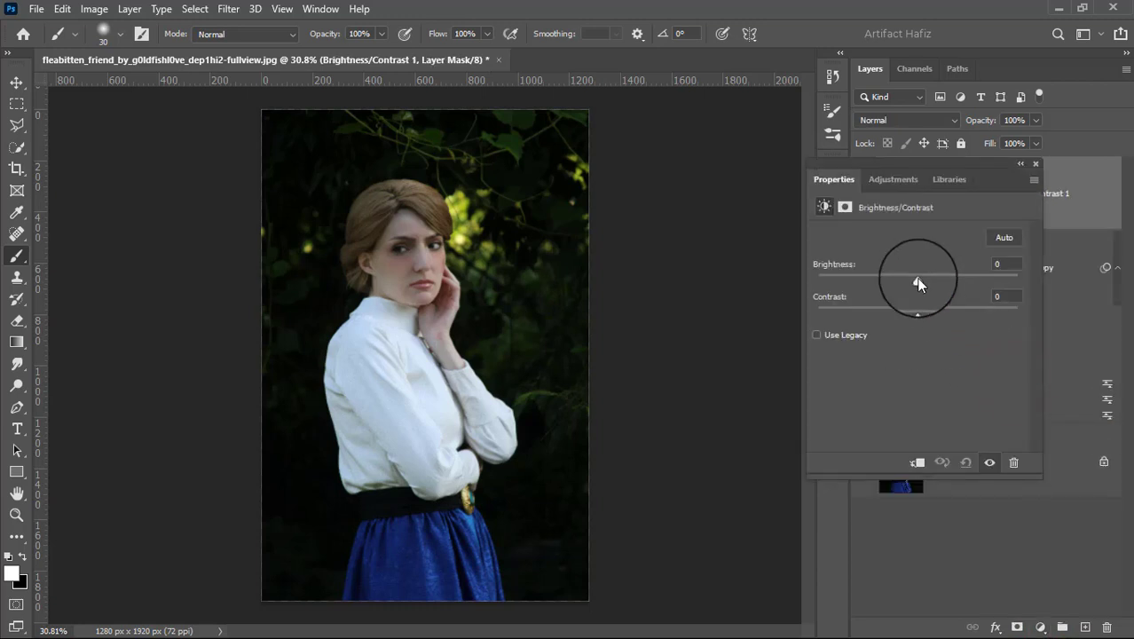
mouse_move(919, 277)
mouse_down()
mouse_move(897, 282)
mouse_move(934, 284)
mouse_up()
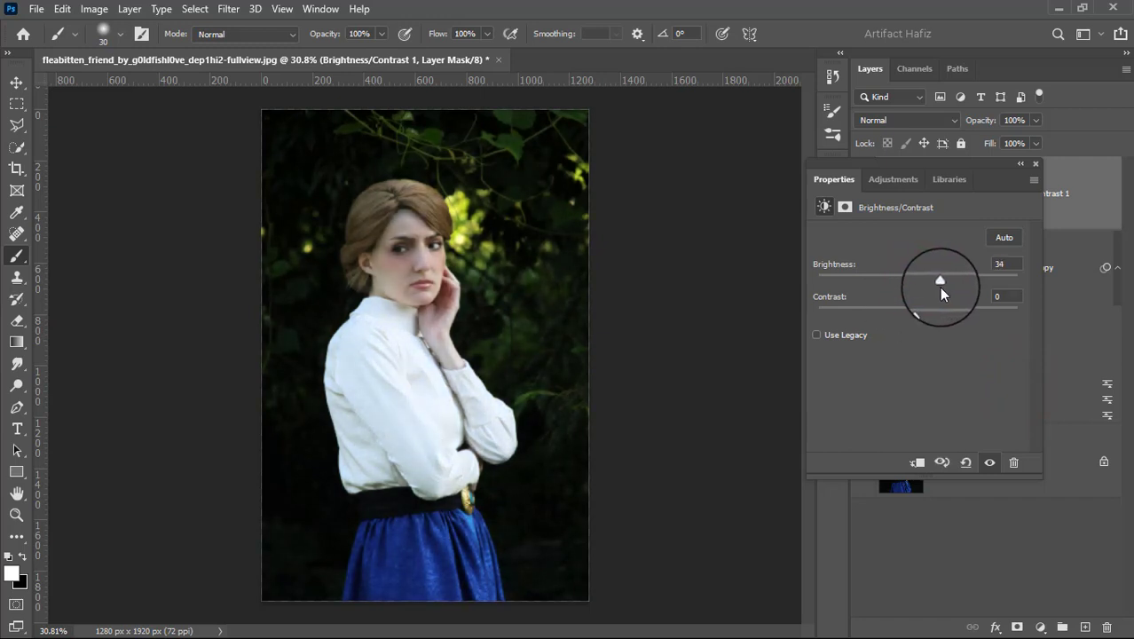
click(1036, 165)
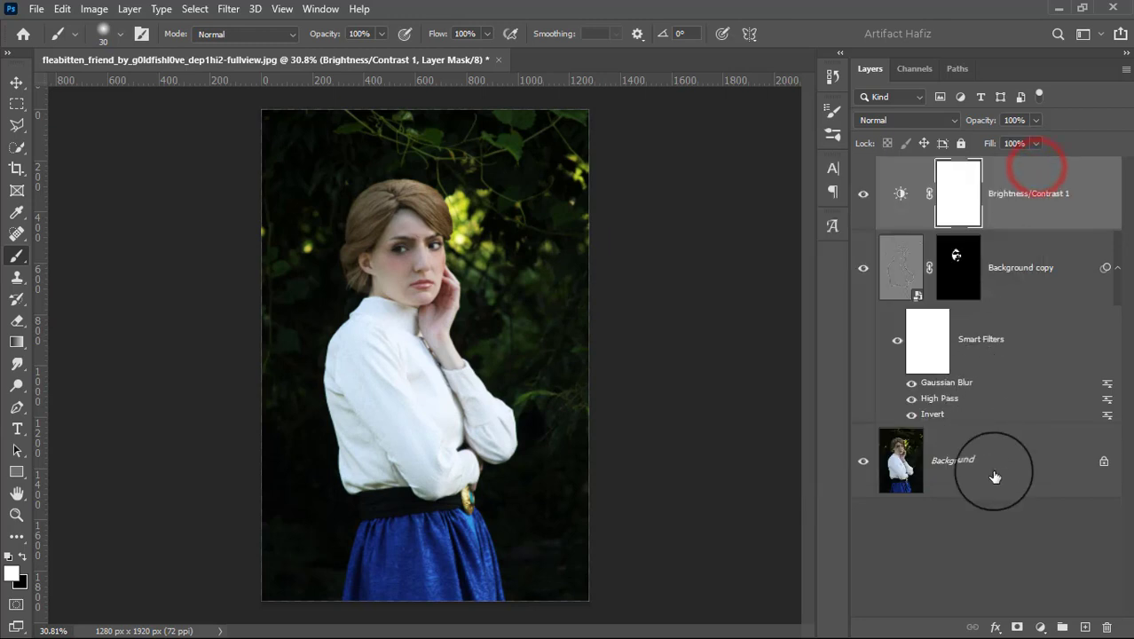
Add a Color Lookup adjustment layer using the Fuji ETERNA 250D Kodak 2395 LUT and lower the layer's opacity to 7%.
click(1044, 629)
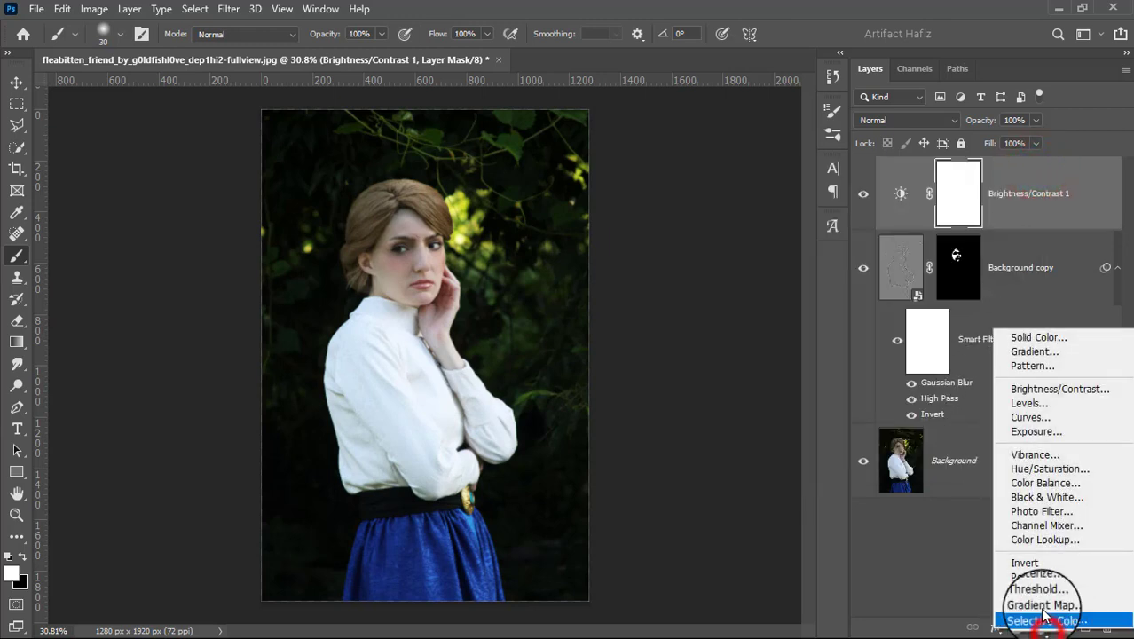
click(1041, 535)
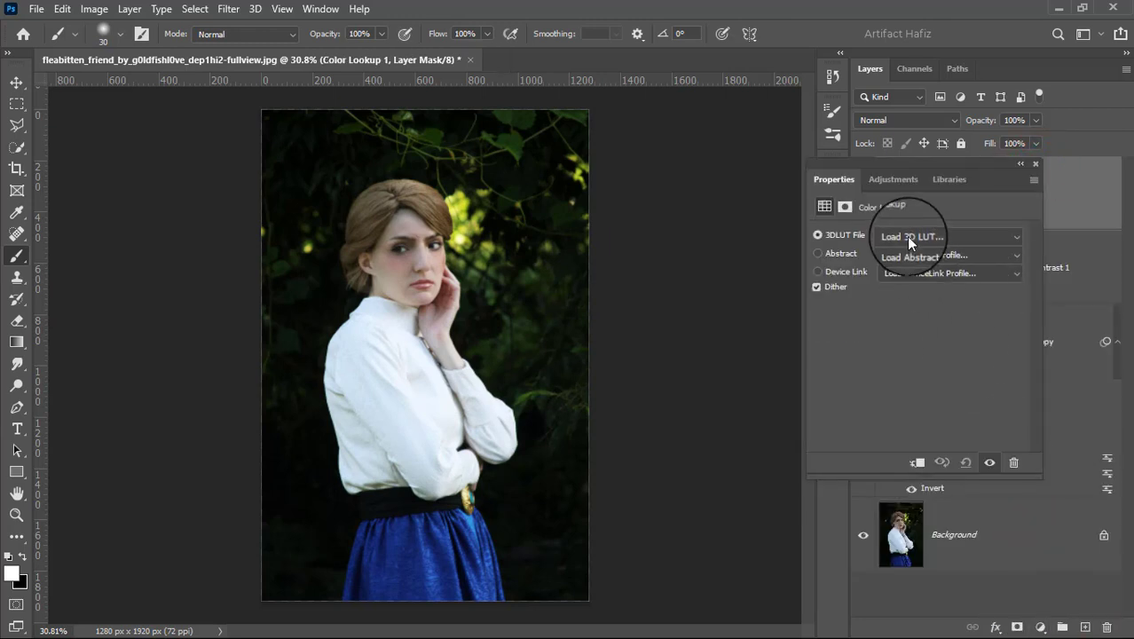
click(907, 236)
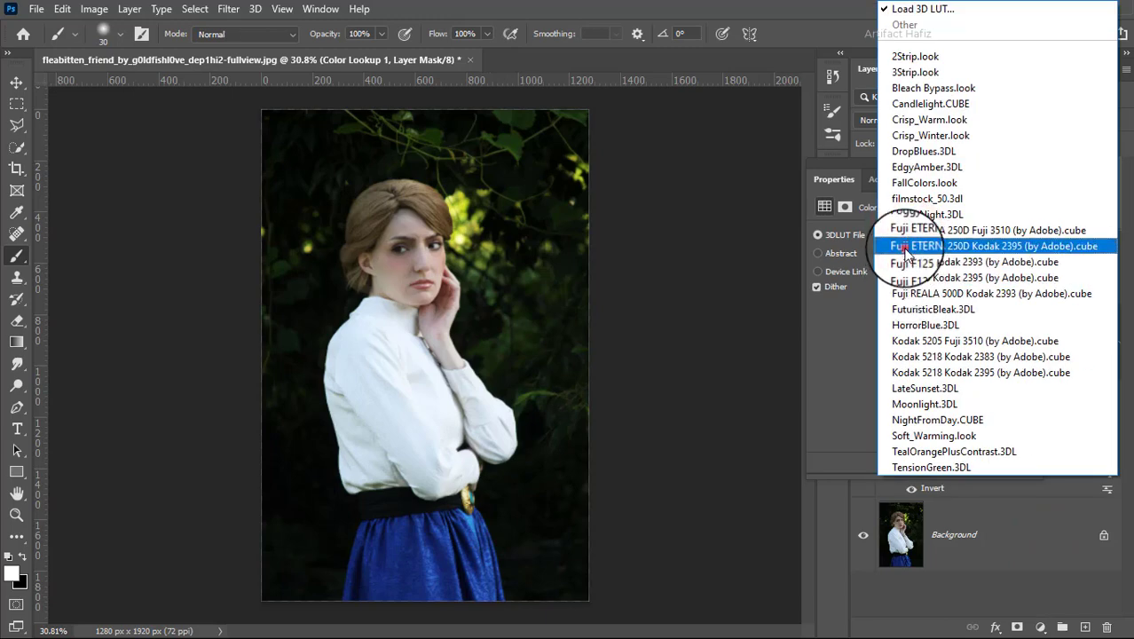
click(906, 246)
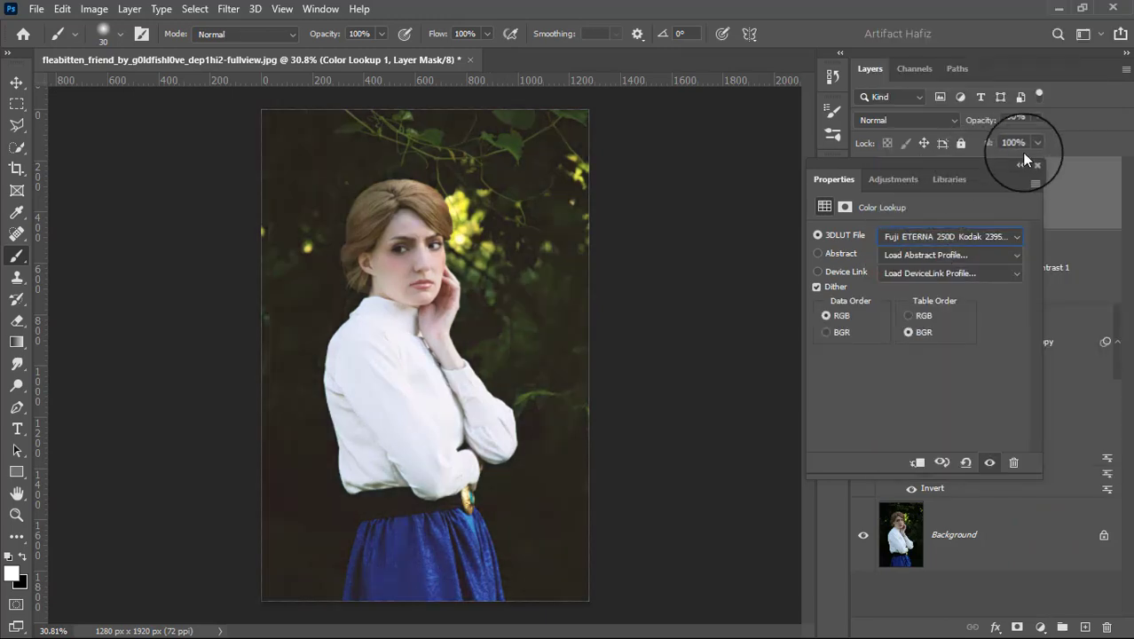
click(1036, 164)
click(1035, 122)
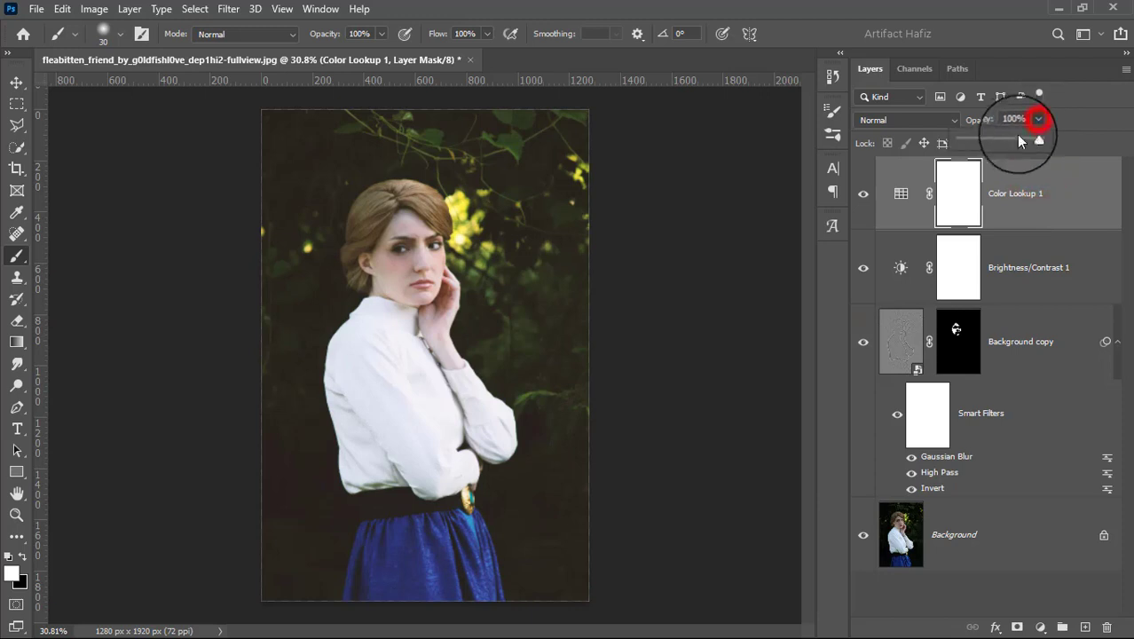
click(966, 142)
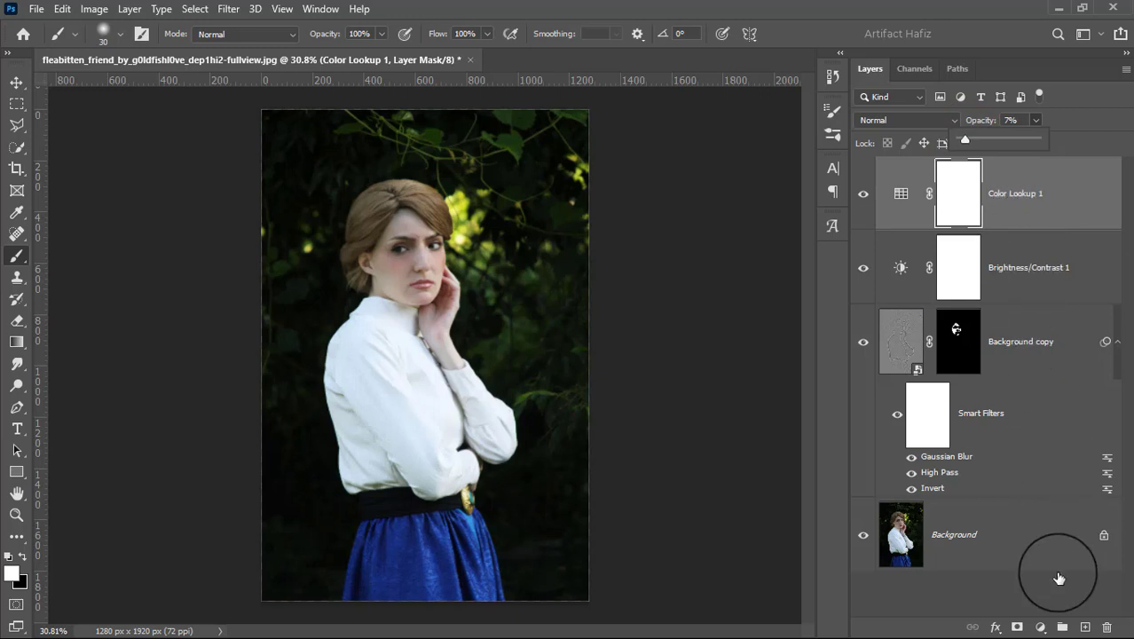
Add a Curves adjustment layer with a raised black point and anchor points at the quarter tones and midtones to fade the shadows.
click(1040, 626)
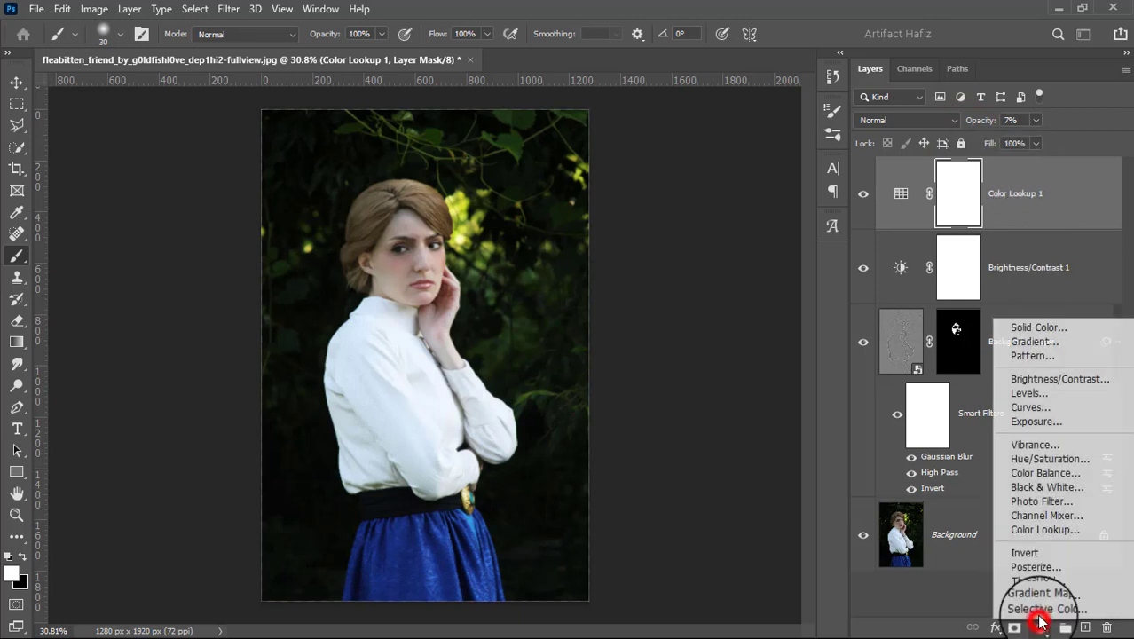
click(1044, 409)
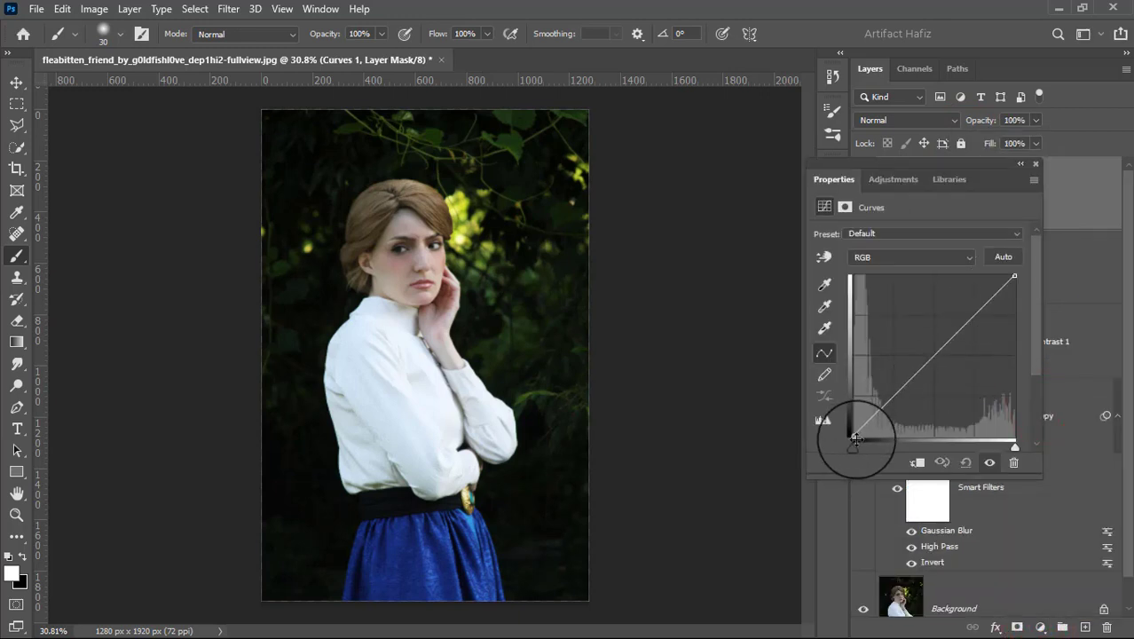
drag(842, 430, 848, 429)
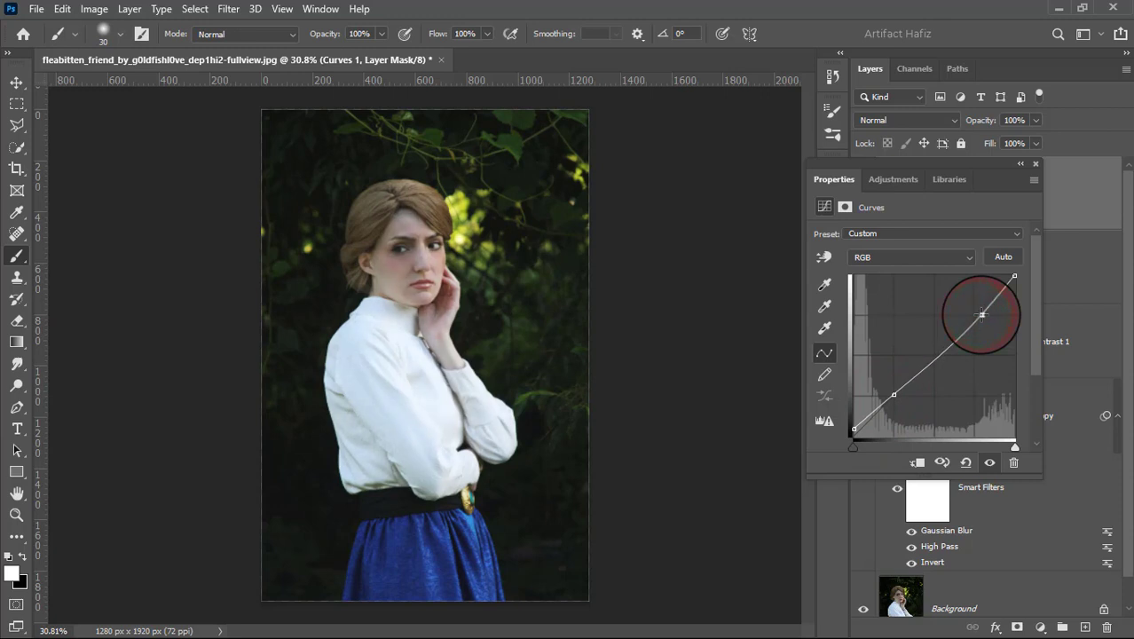
click(936, 353)
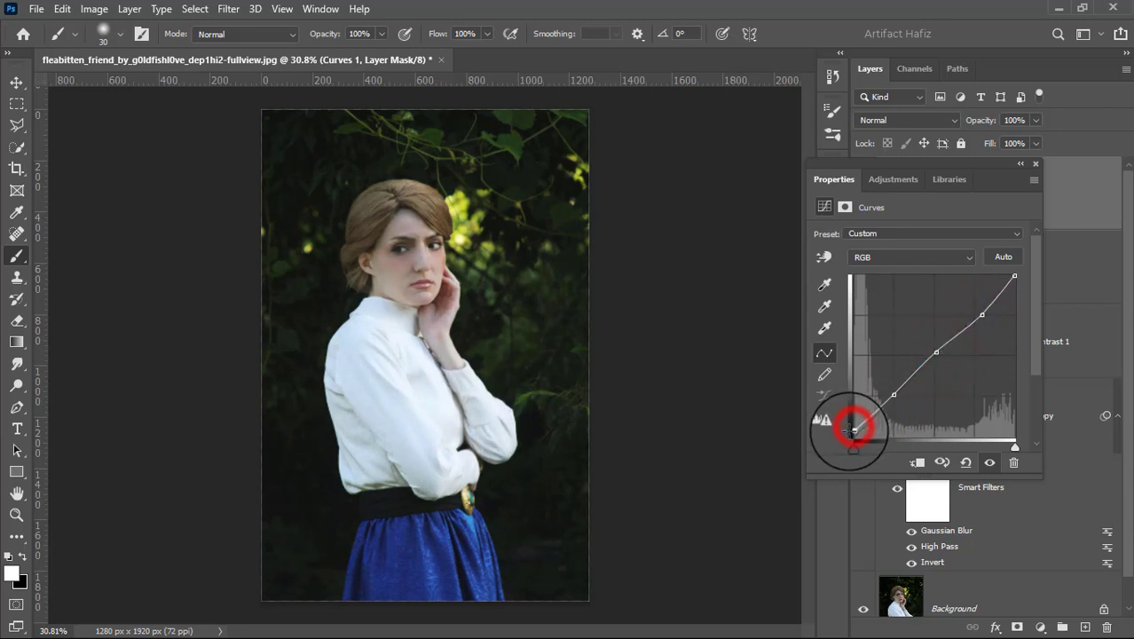
click(1035, 163)
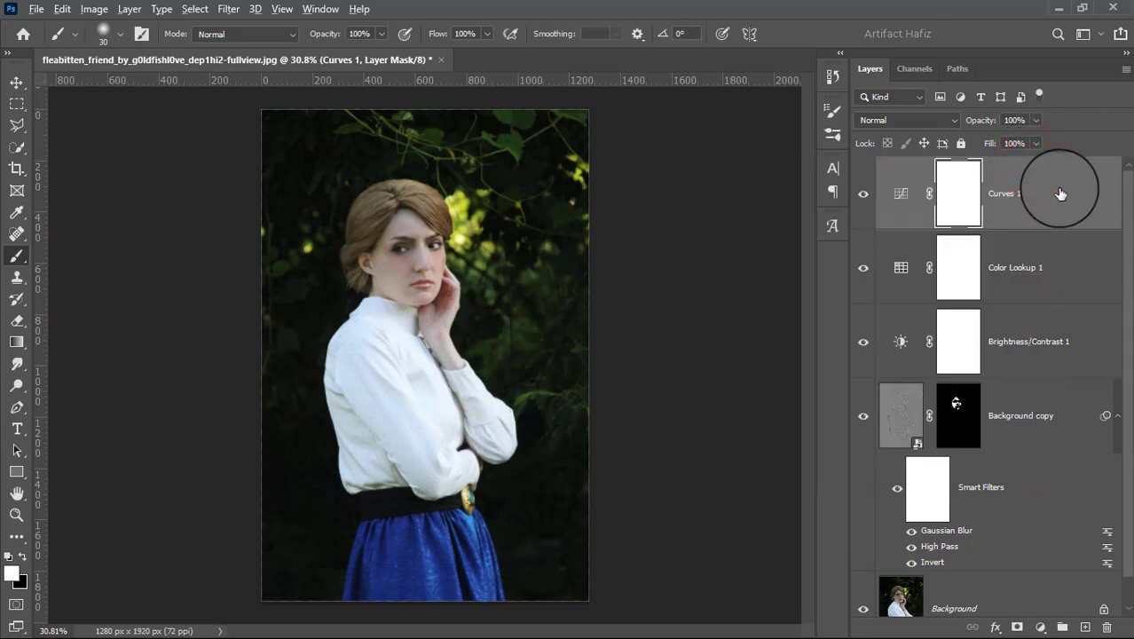
Stamp all visible layers into a new layer at the top of the stack and convert it for Smart Filters.
key(ctrl+alt+shift+e)
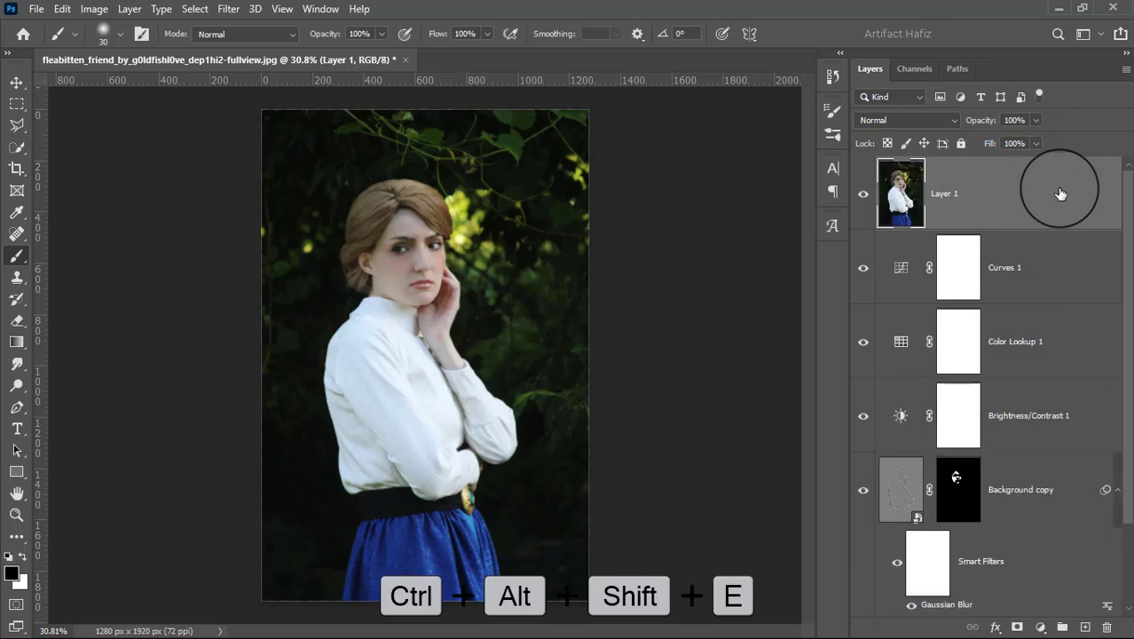
click(229, 9)
click(235, 49)
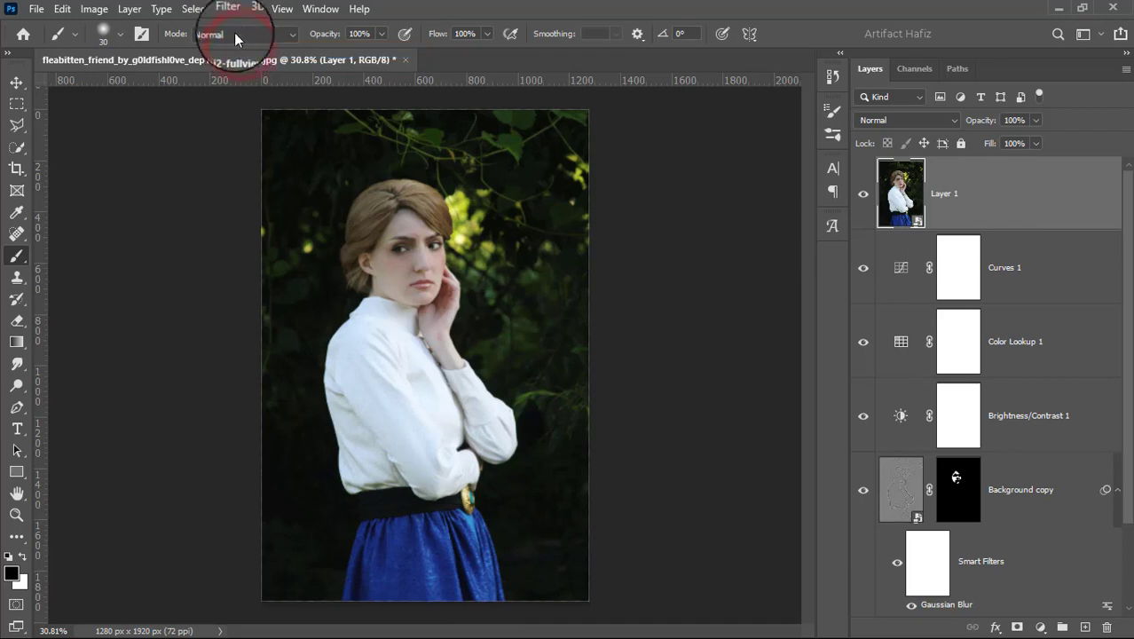
In the Camera Raw filter, set exposure -0.05, contrast +1, highlights -37, shadows +79, whites +39, blacks -5, texture +6 and clarity +4.
click(228, 9)
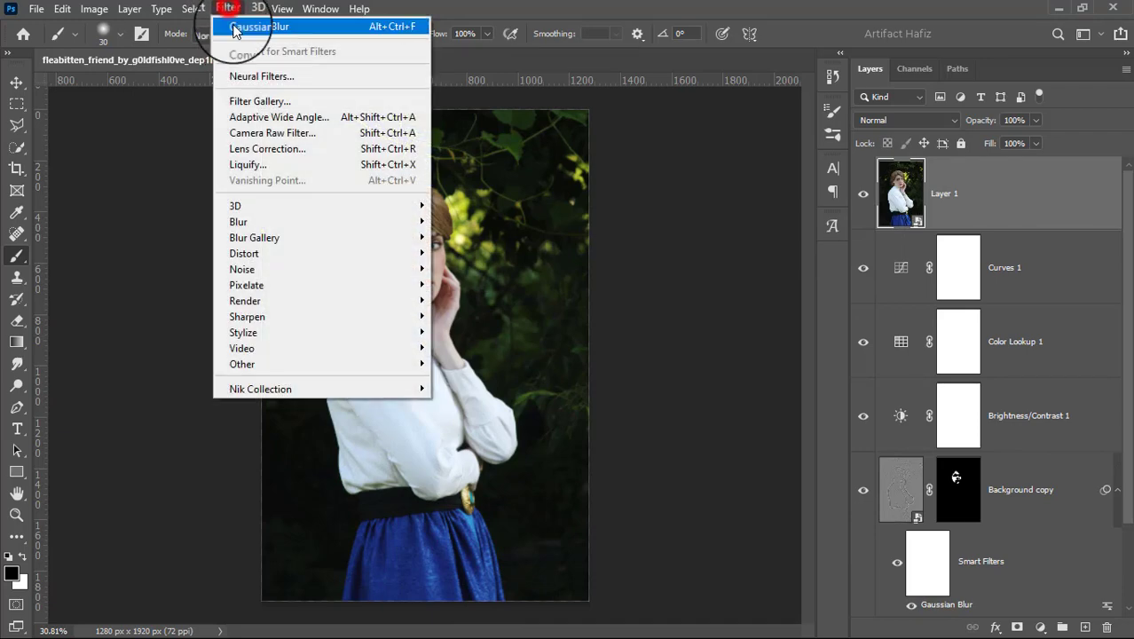
click(258, 133)
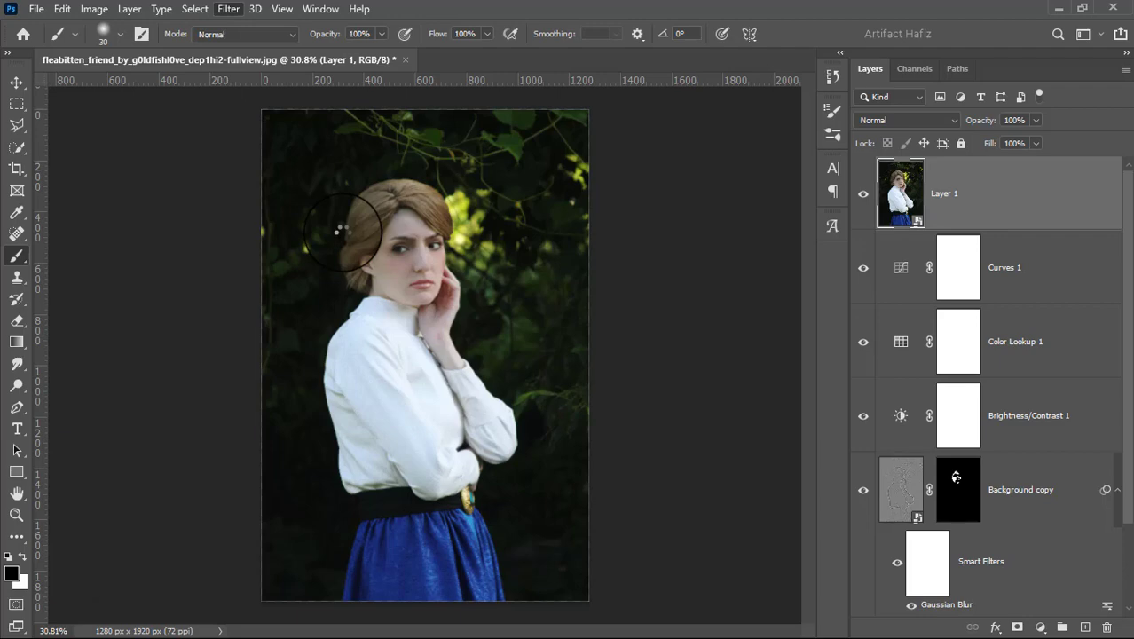
click(810, 257)
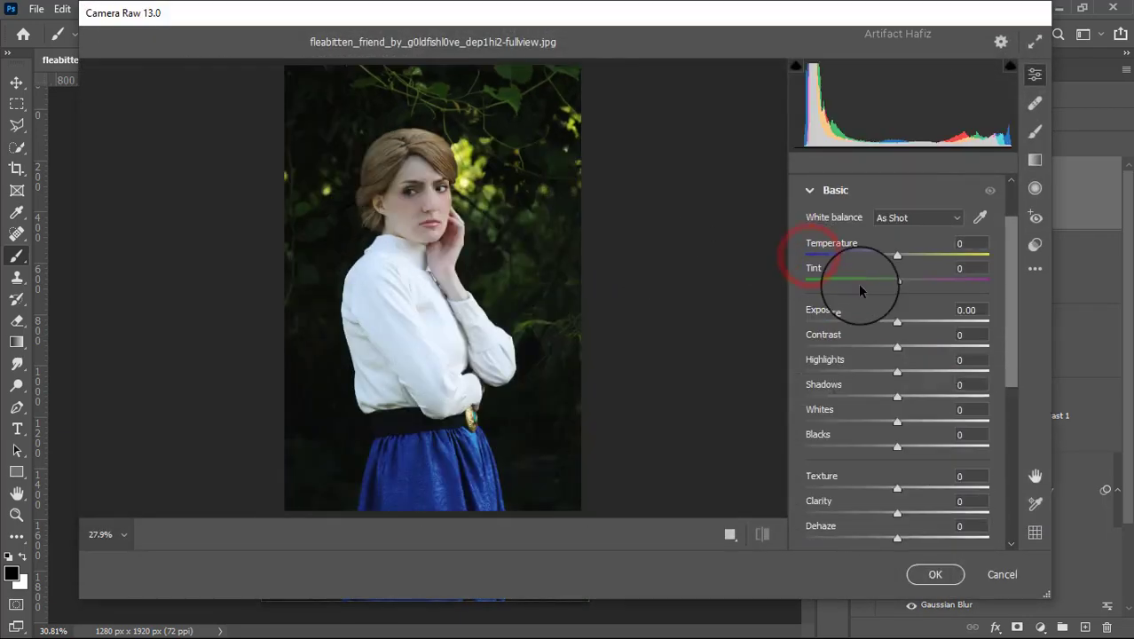
drag(896, 324, 863, 380)
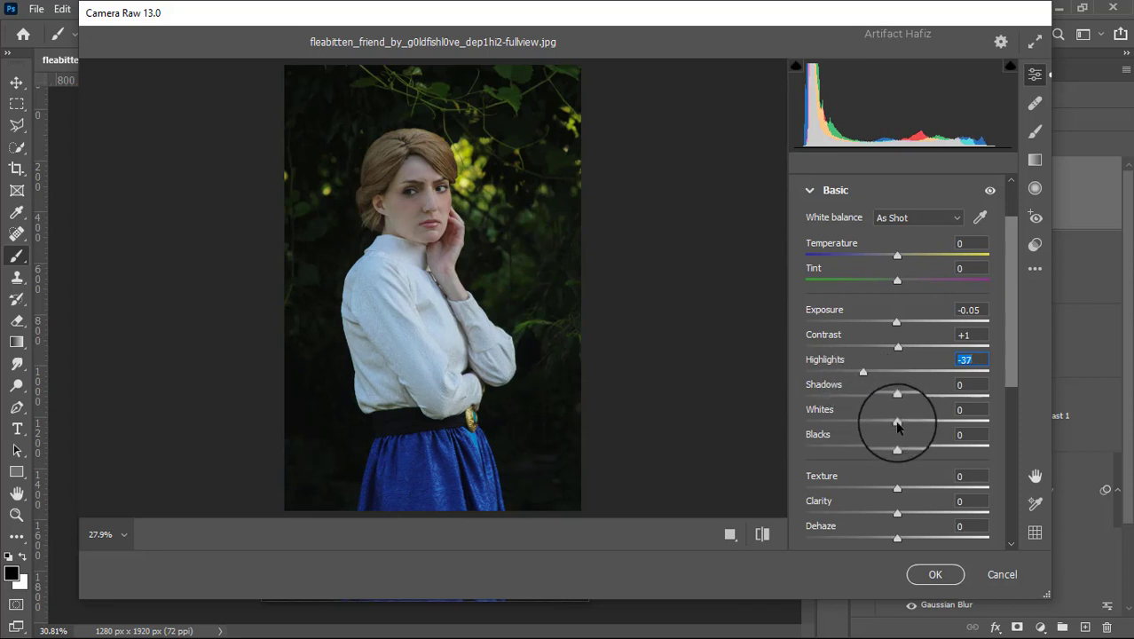
drag(896, 424, 969, 396)
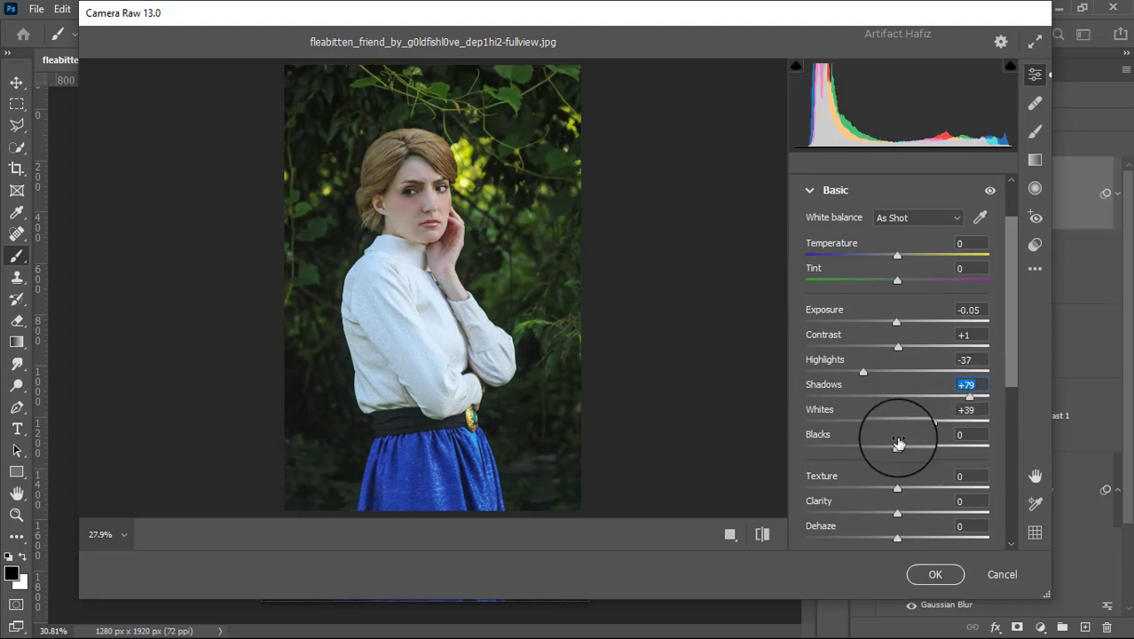
mouse_move(897, 446)
mouse_down()
mouse_move(867, 448)
mouse_move(892, 455)
mouse_up()
scroll(899, 451, down, 3)
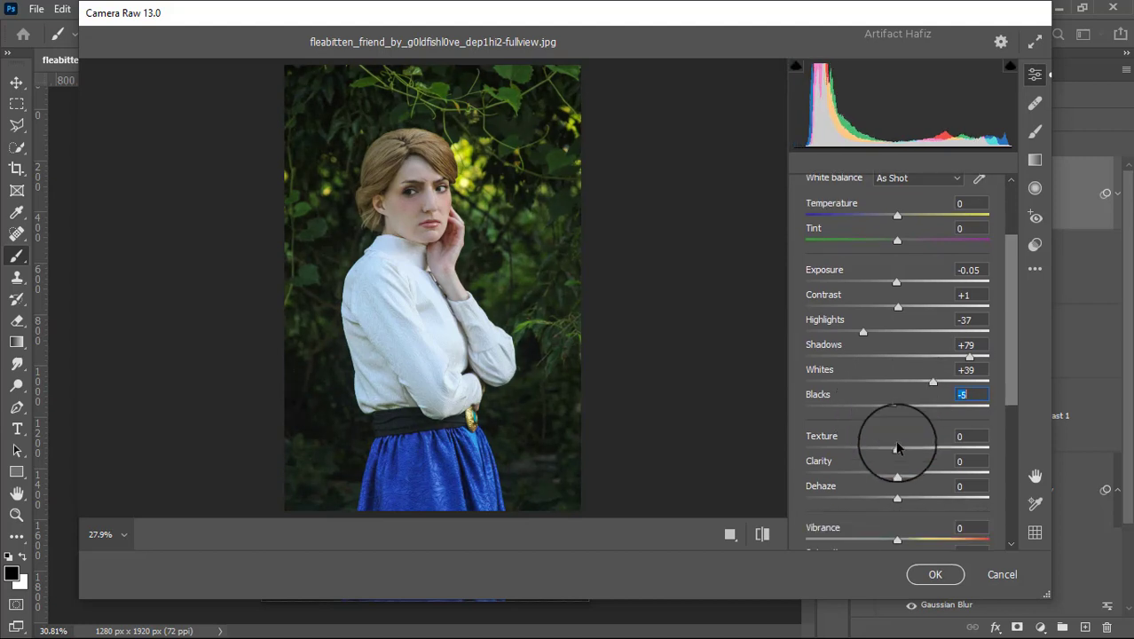
drag(896, 410, 901, 440)
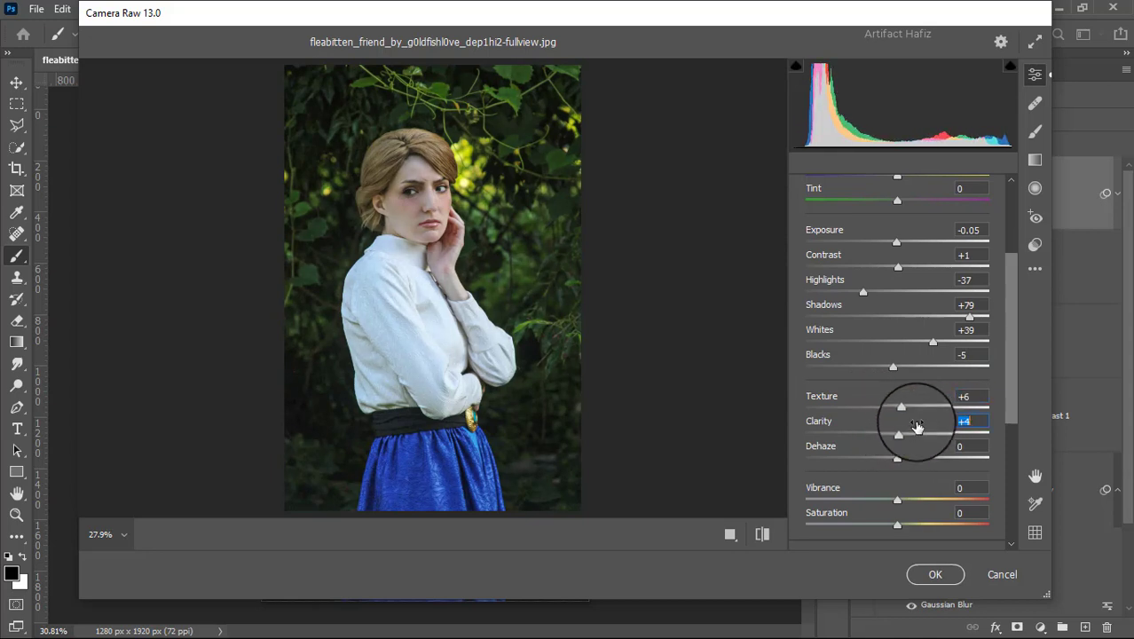
Set the Camera Raw detail values to sharpening 5, noise reduction 10 and color noise reduction 10.
scroll(928, 417, down, 3)
scroll(823, 442, down, 2)
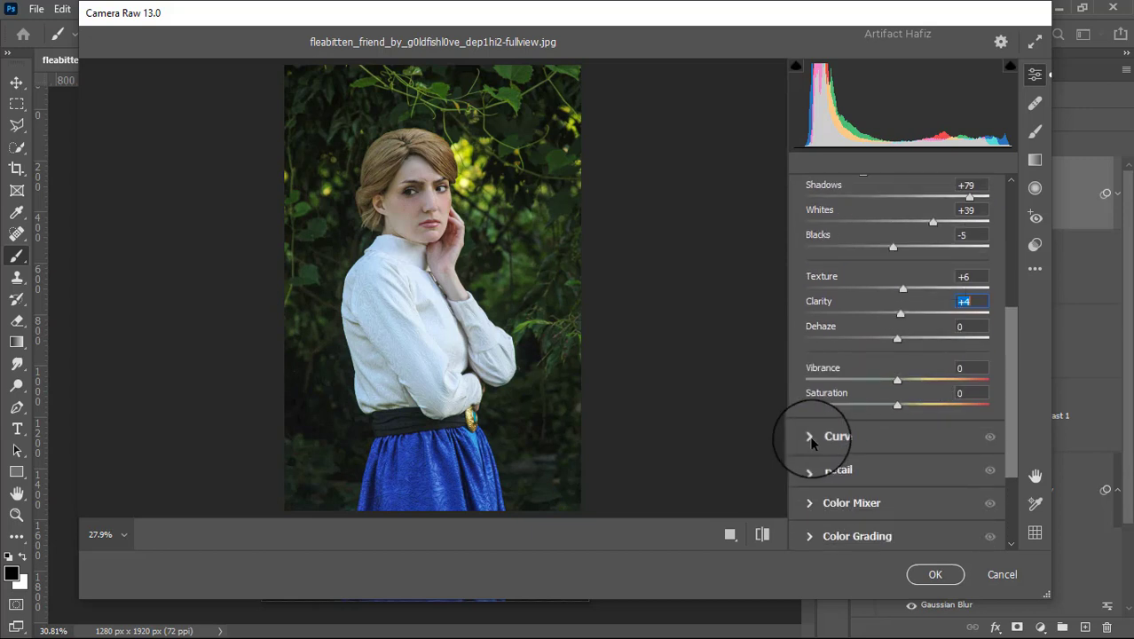
click(835, 436)
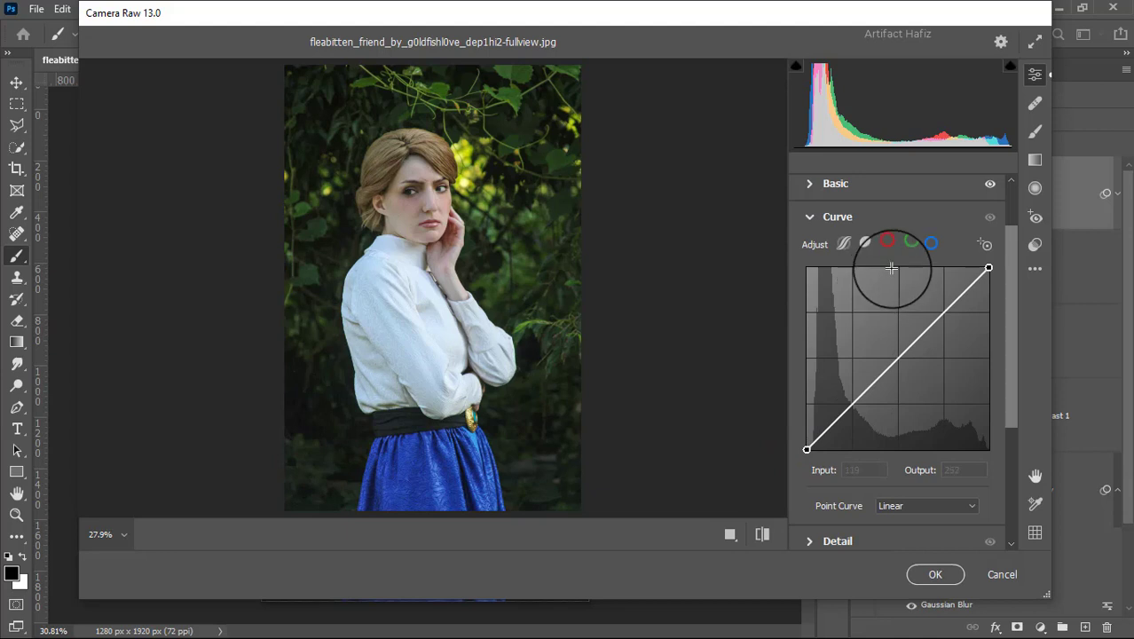
scroll(874, 329, down, 4)
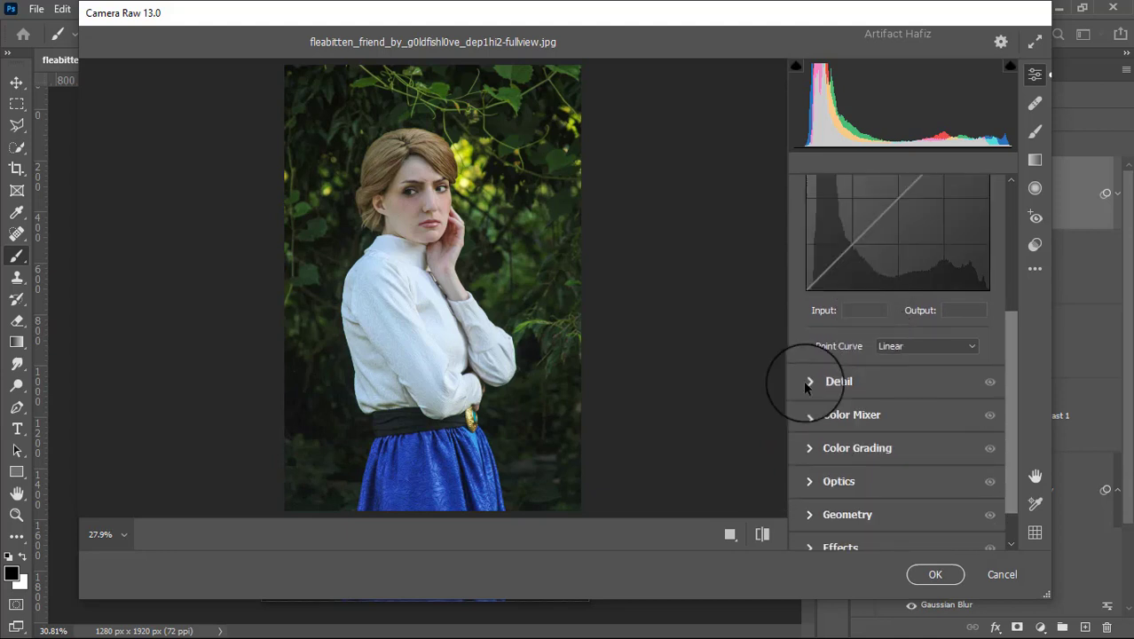
click(808, 383)
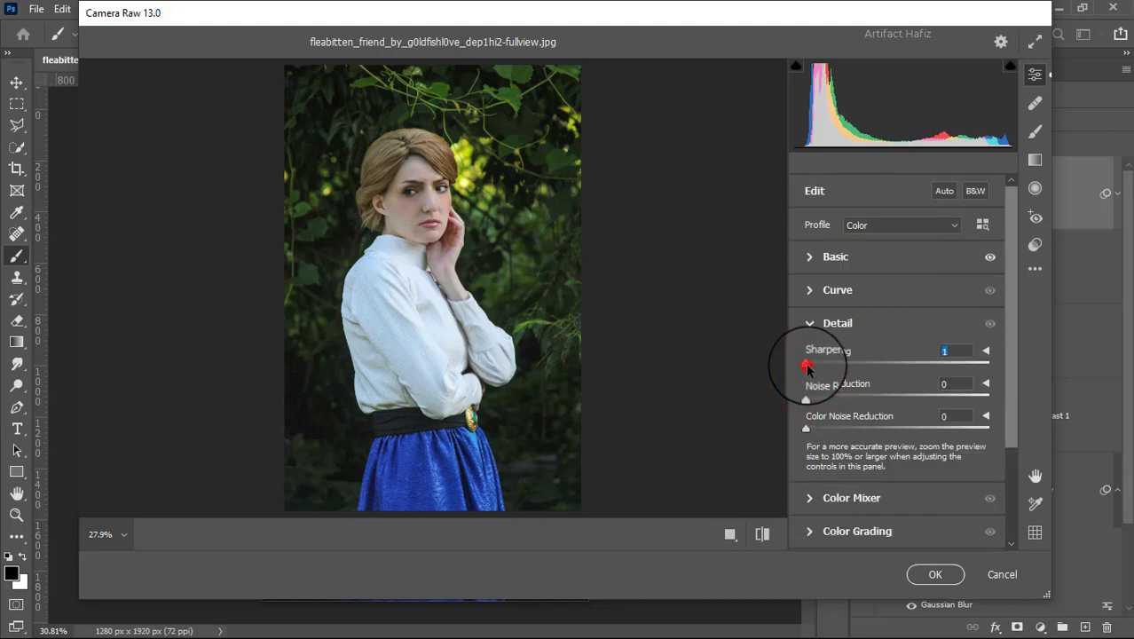
drag(808, 368, 813, 368)
click(806, 396)
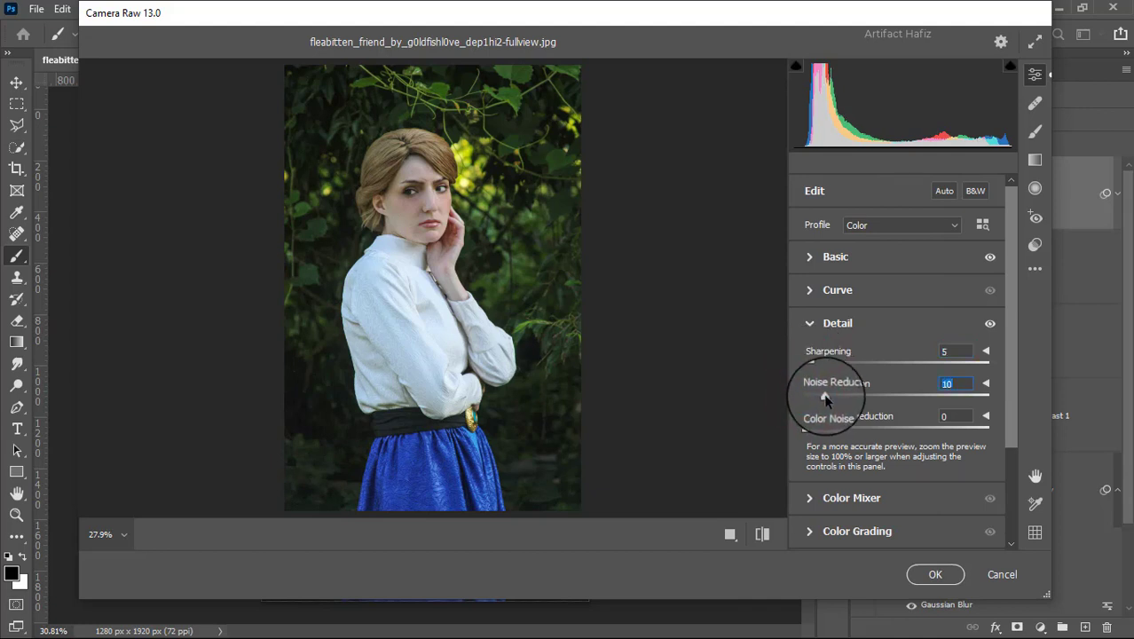
scroll(837, 386, down, 3)
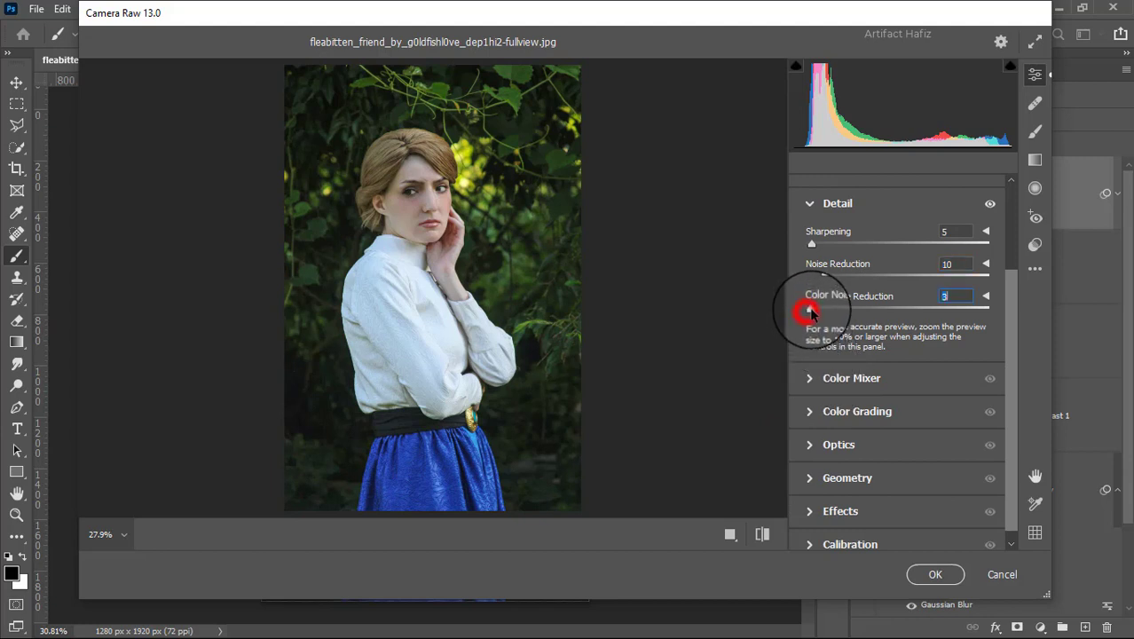
drag(806, 307, 822, 311)
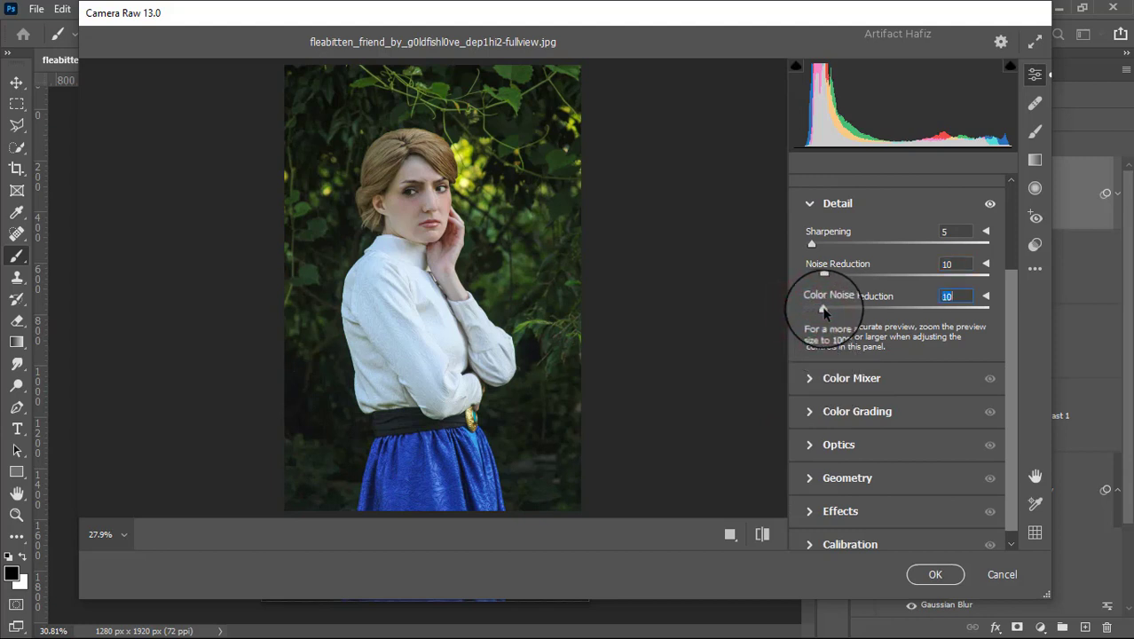
Set the Color Mixer saturation to Reds +6, Oranges +12, Yellows -16, Greens -14, Aquas +15 and Blues -54.
click(808, 380)
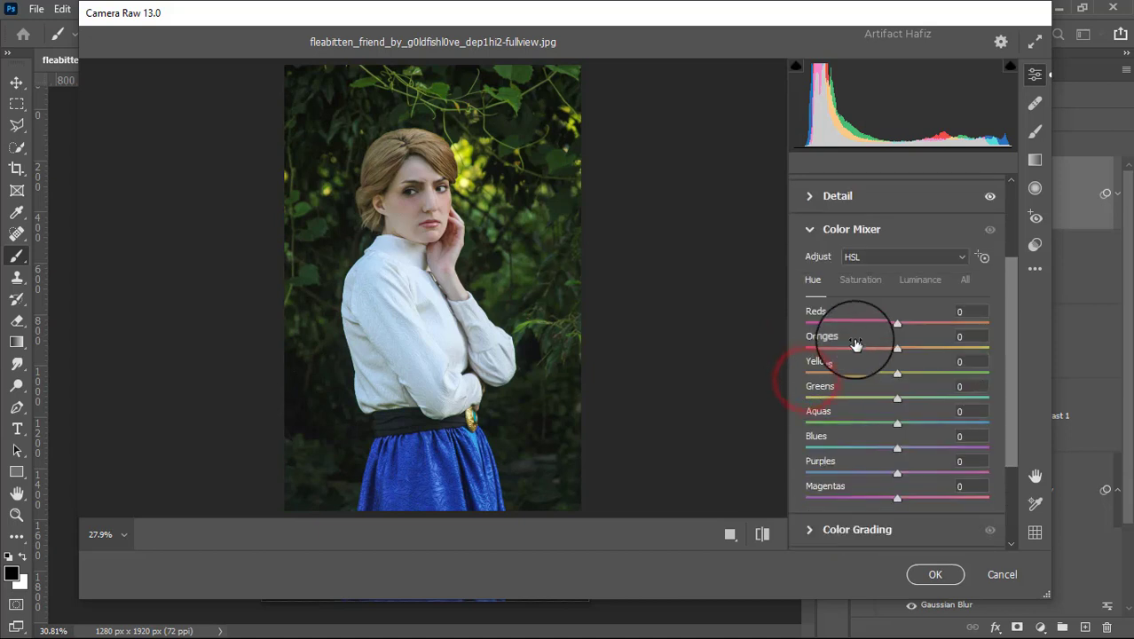
click(861, 279)
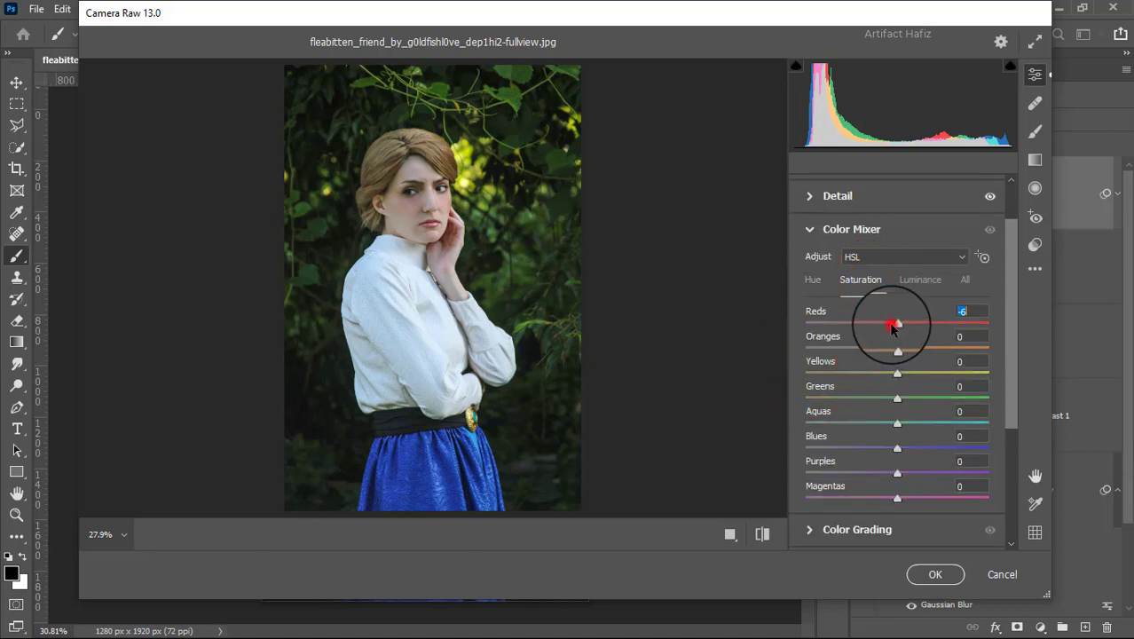
drag(893, 326, 950, 324)
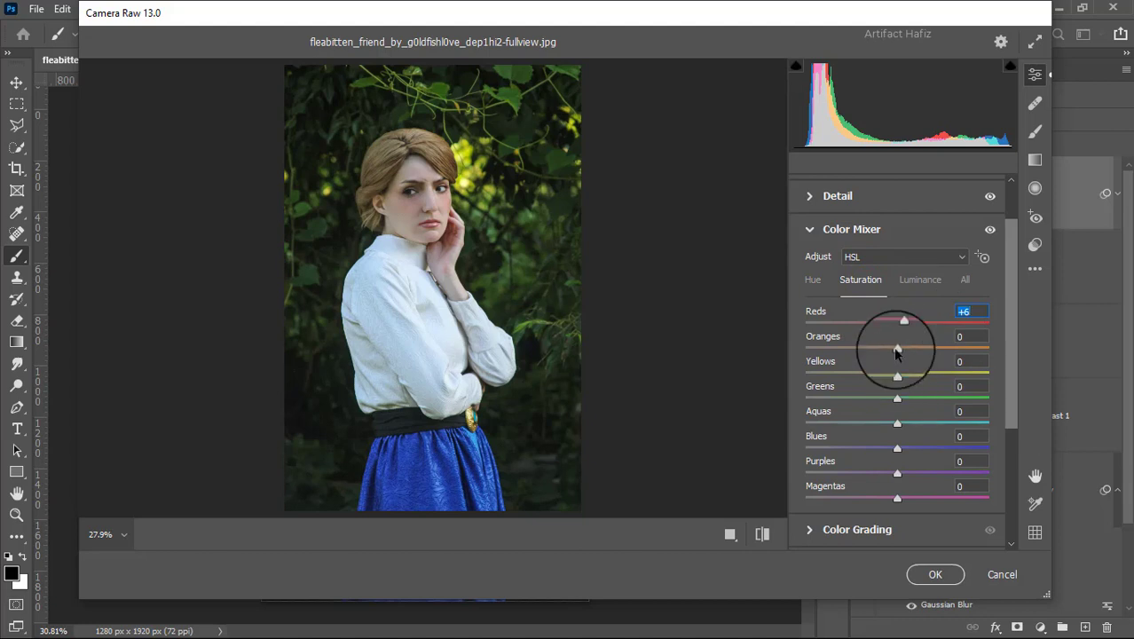
drag(896, 350, 849, 462)
Set the Color Mixer luminance to Oranges +17, Yellows +5 and Greens +15.
click(931, 281)
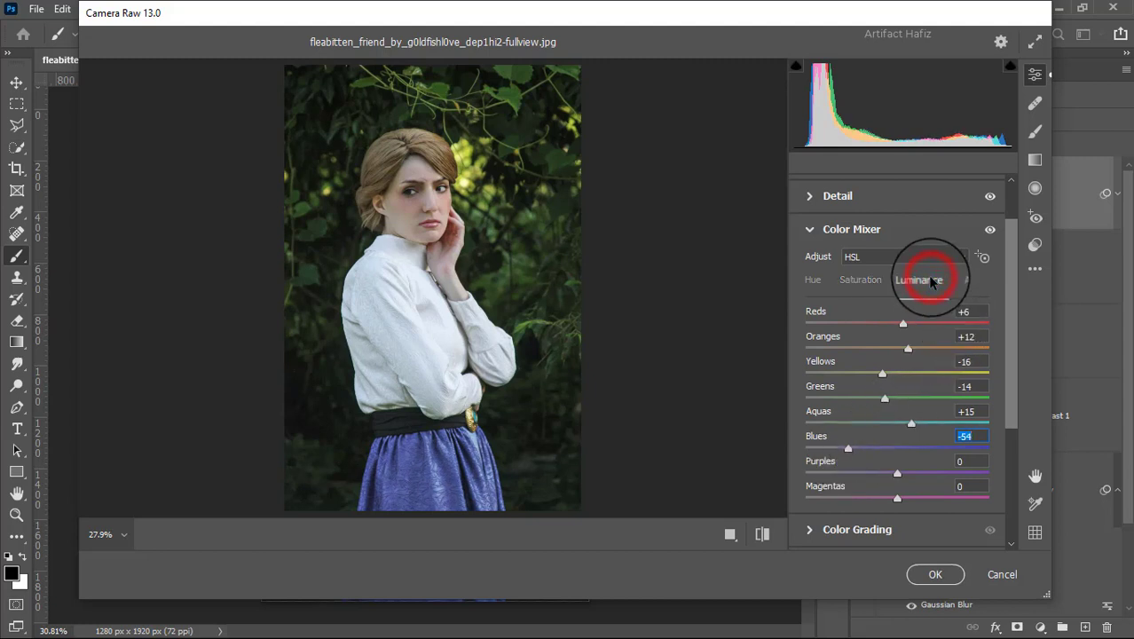
mouse_move(897, 348)
mouse_down()
mouse_move(877, 356)
mouse_move(914, 353)
mouse_up()
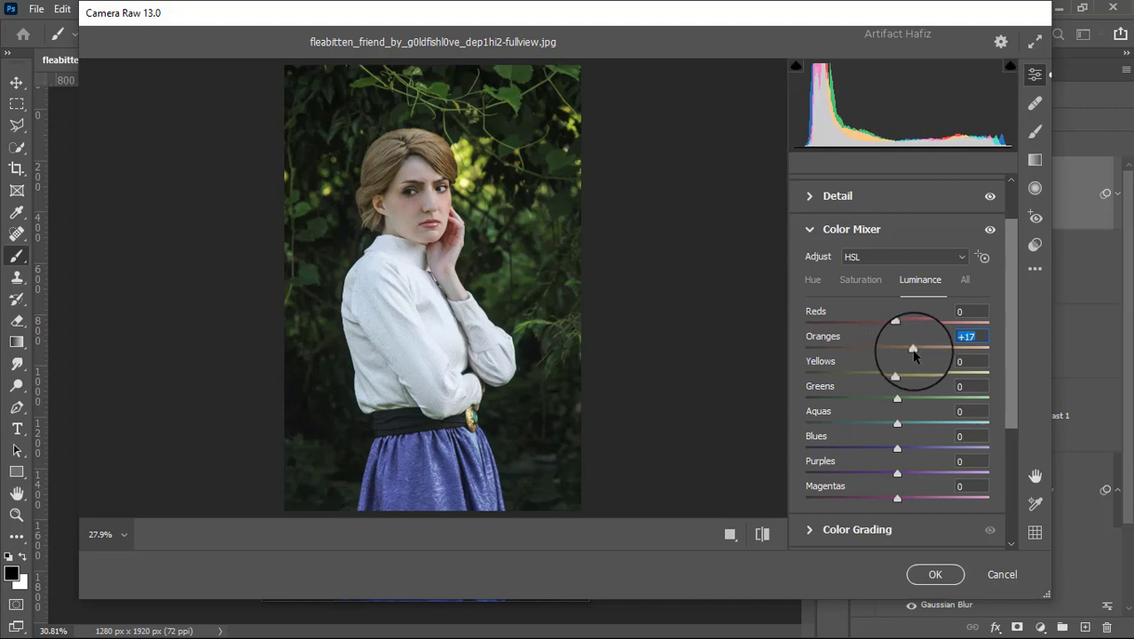
drag(901, 377, 910, 402)
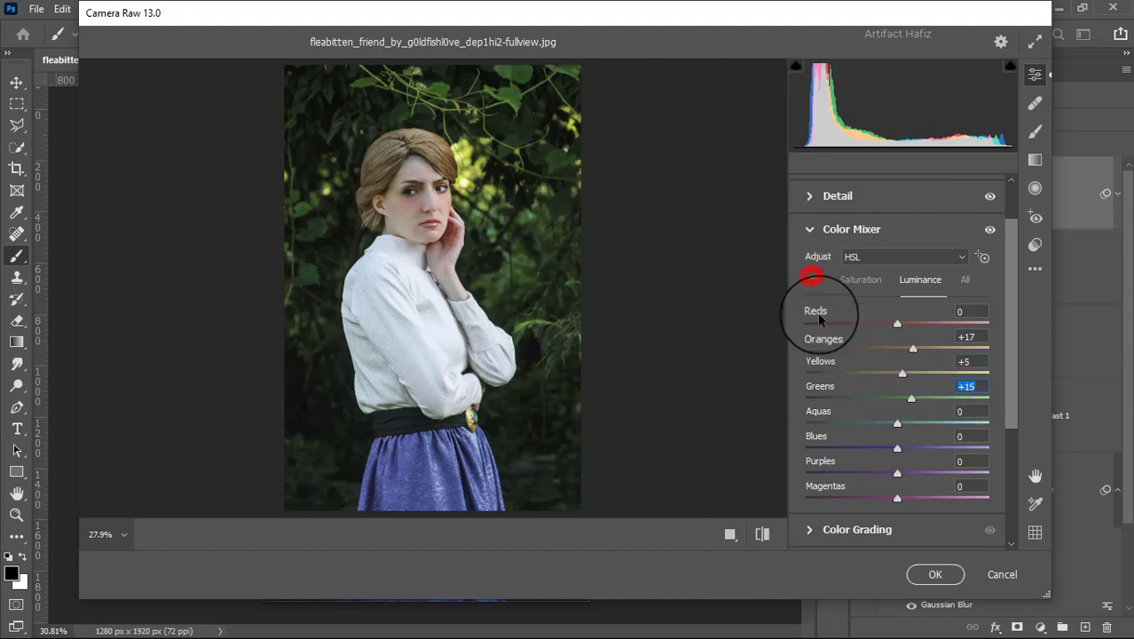
Set the Color Mixer hue of Yellows to -24 and Greens to +29 to shift the foliage colour.
click(812, 279)
drag(896, 398, 984, 397)
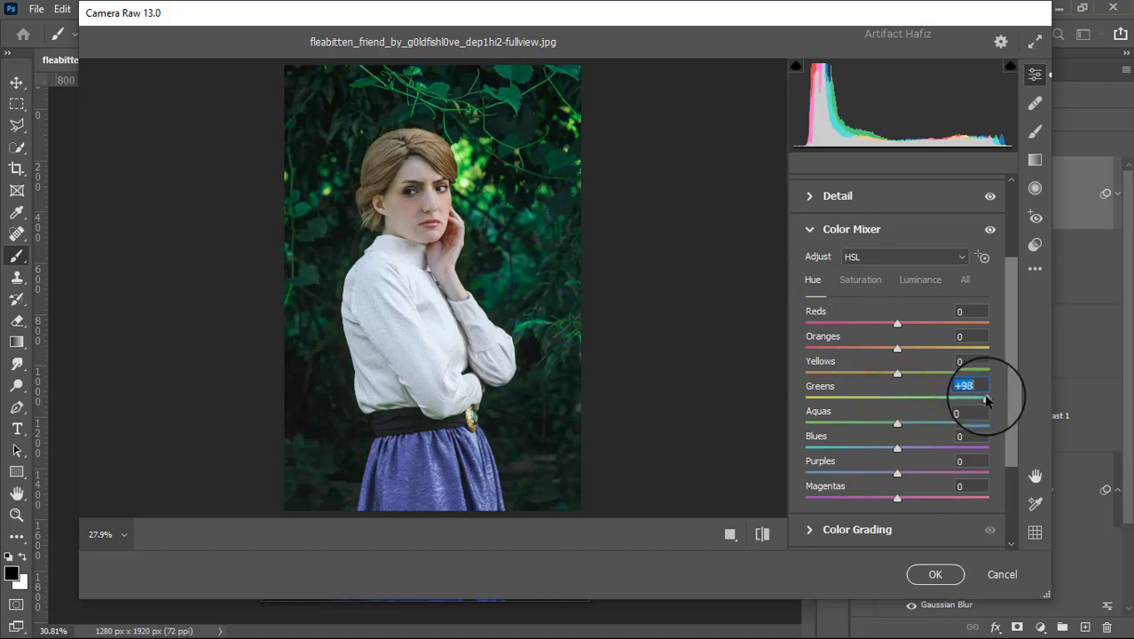
drag(897, 373, 877, 394)
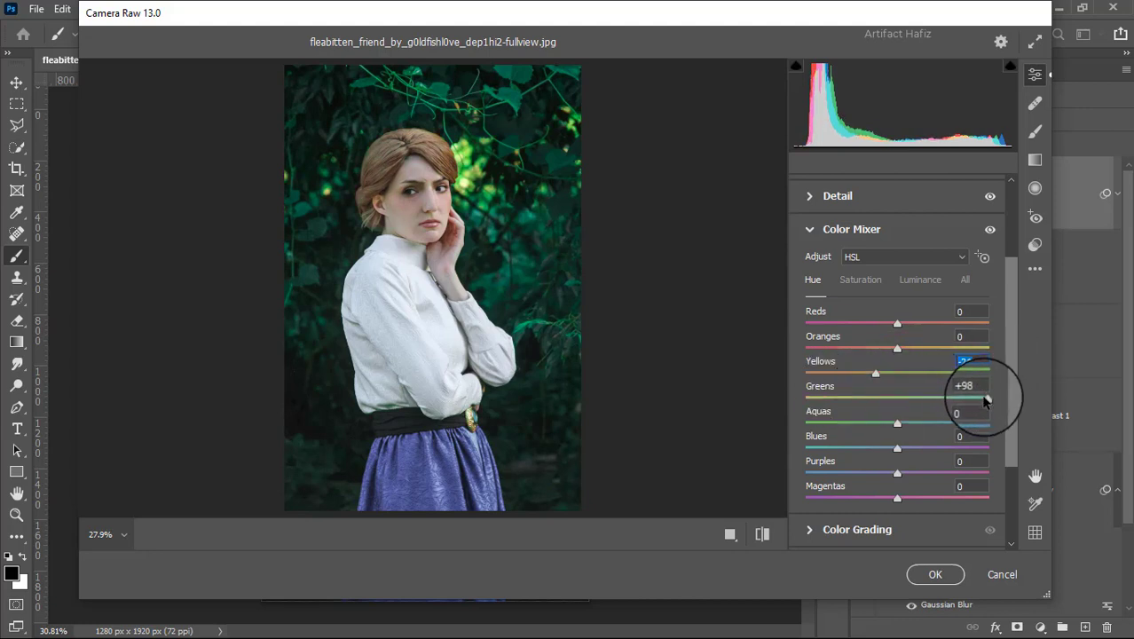
drag(986, 398, 926, 411)
scroll(925, 411, down, 1)
scroll(926, 411, down, 2)
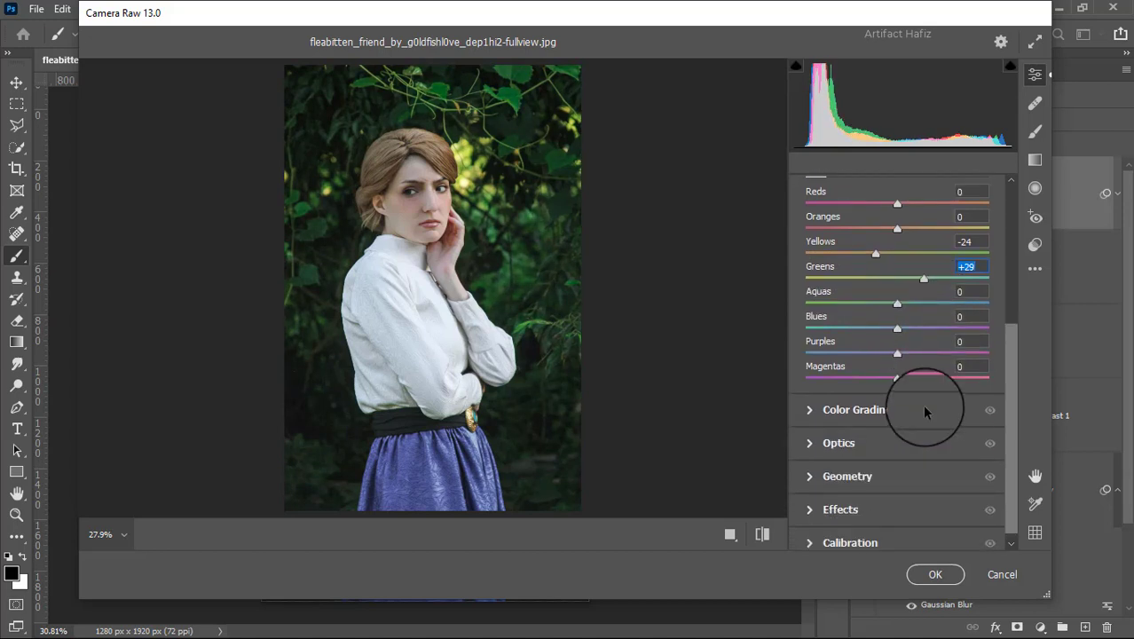
click(814, 411)
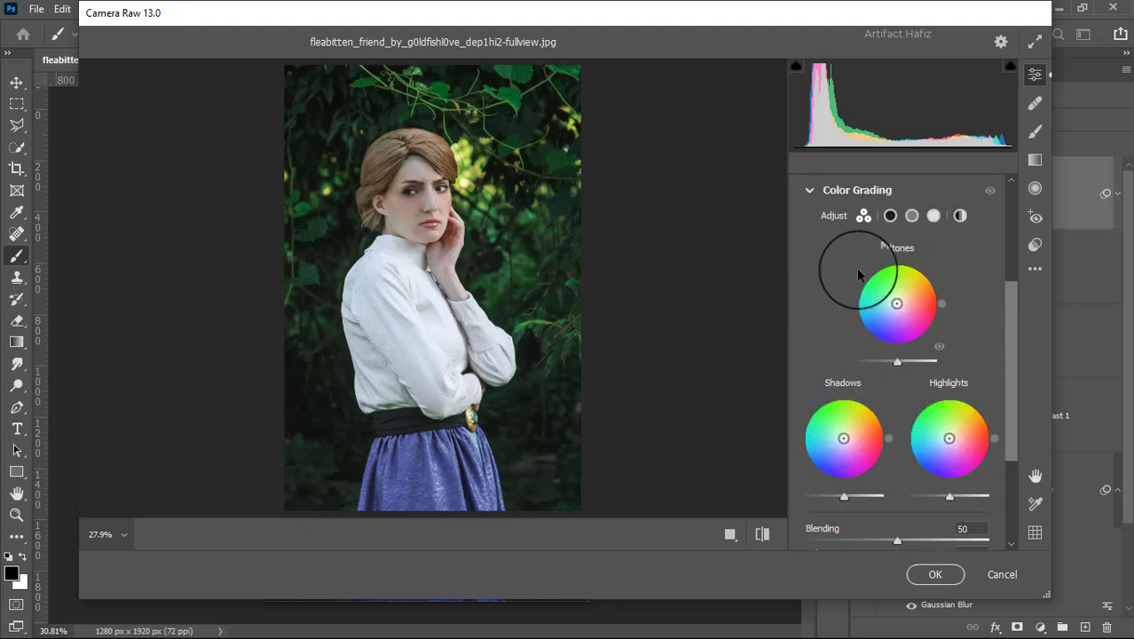
scroll(847, 256, up, 3)
click(814, 243)
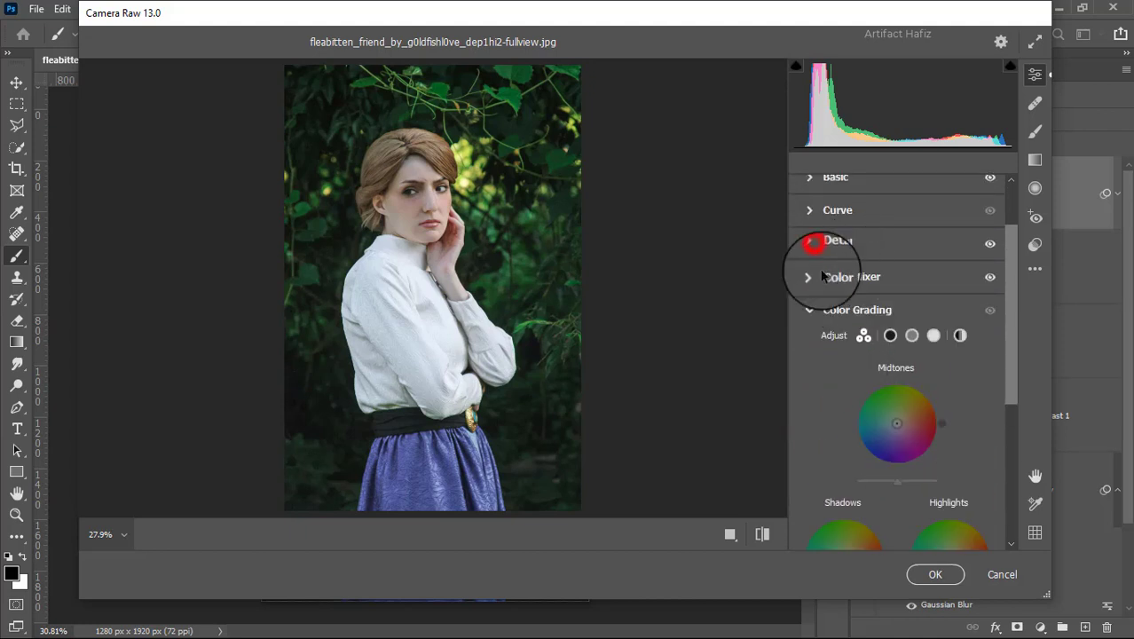
scroll(872, 393, up, 2)
Set the Color Mixer hue of Blues to -84 to turn the skirt teal.
click(813, 498)
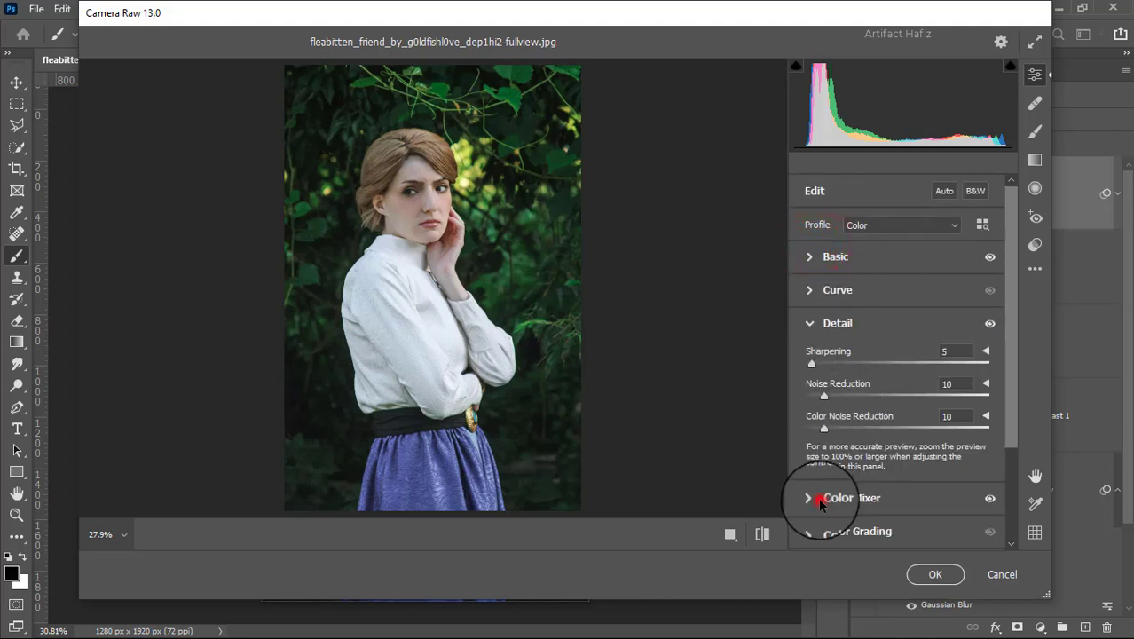
scroll(887, 461, down, 3)
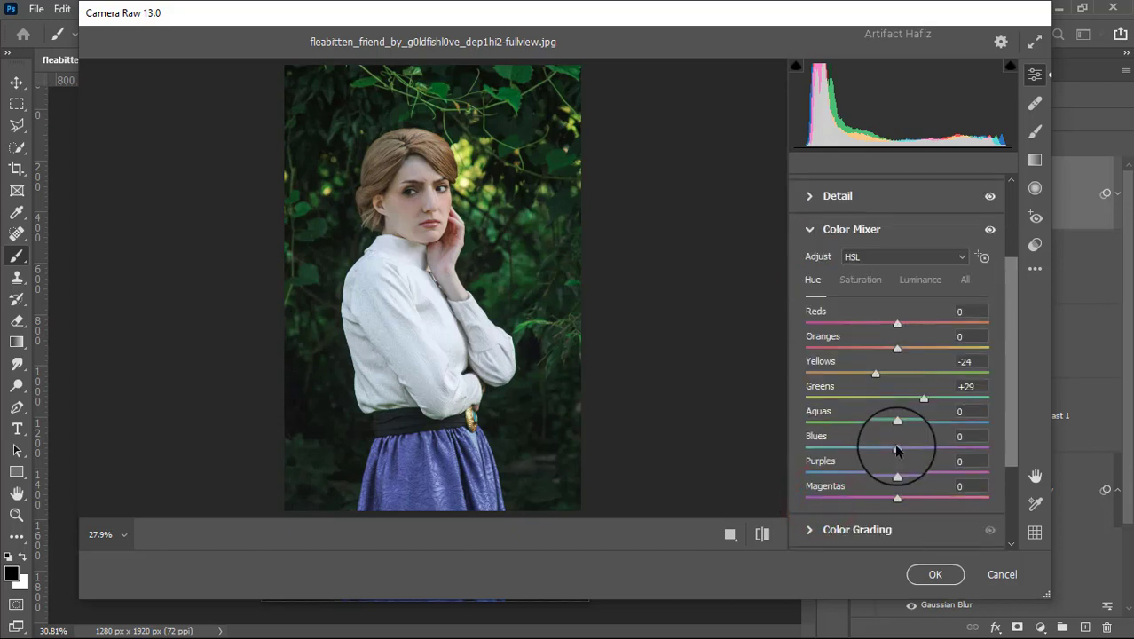
drag(898, 449, 818, 450)
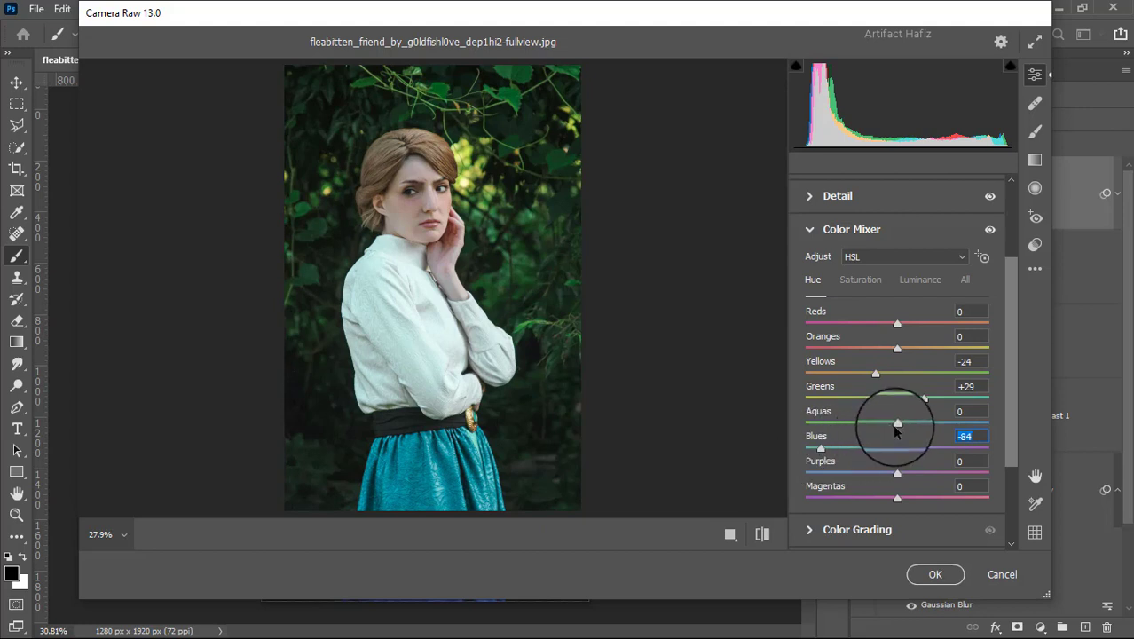
Set the Color Mixer's Aquas hue to -43 and grade the shadows slightly blue and the highlights with hue 84, saturation 11.
drag(896, 424, 856, 425)
scroll(877, 397, down, 3)
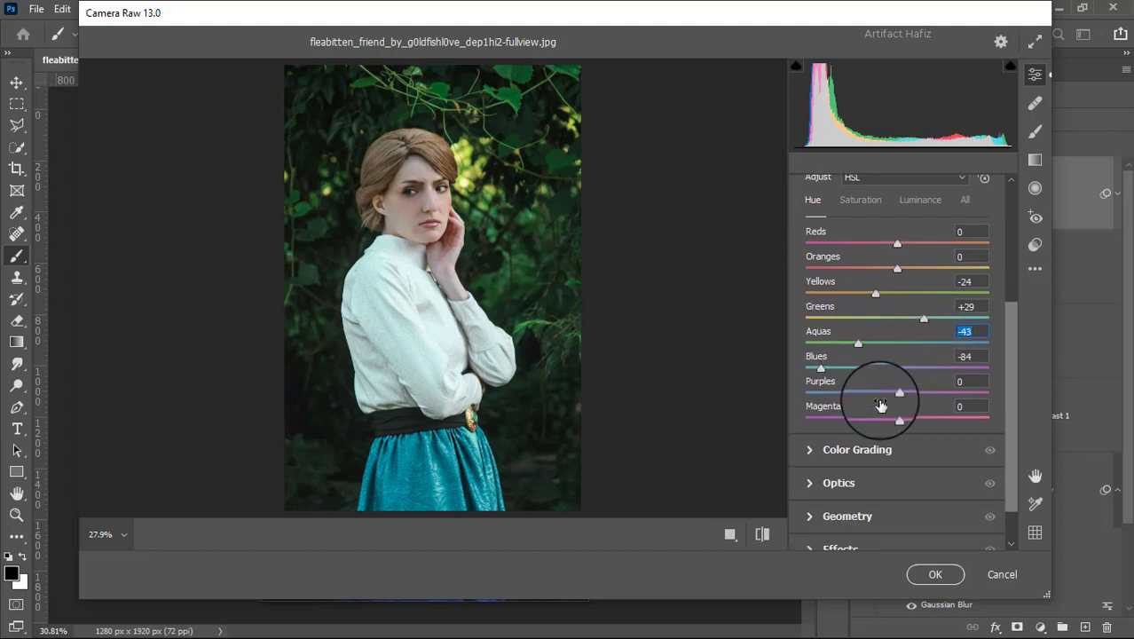
click(825, 398)
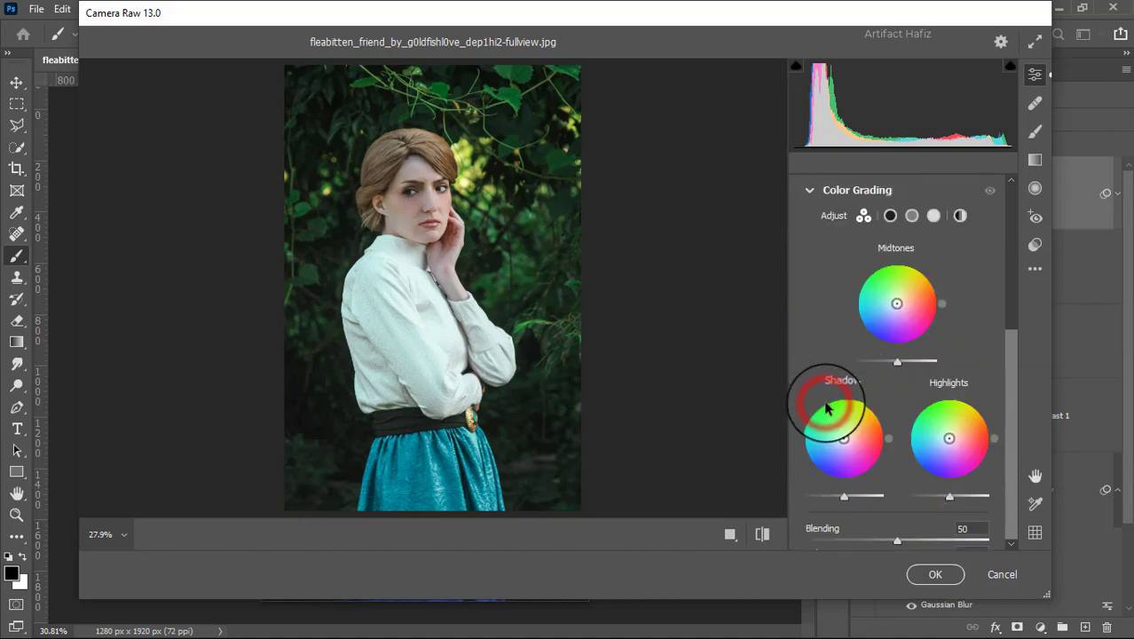
drag(845, 442, 839, 441)
drag(947, 439, 964, 314)
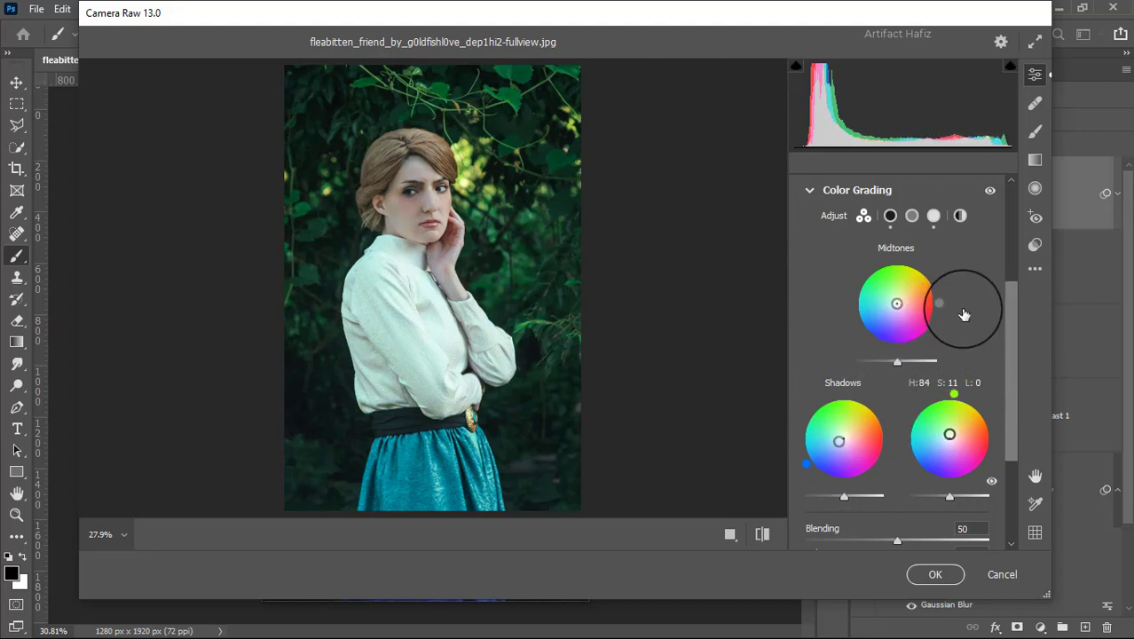
Add a subtle vignette of -8 with midpoint 20, roundness -26 and feather 100.
scroll(971, 335, down, 4)
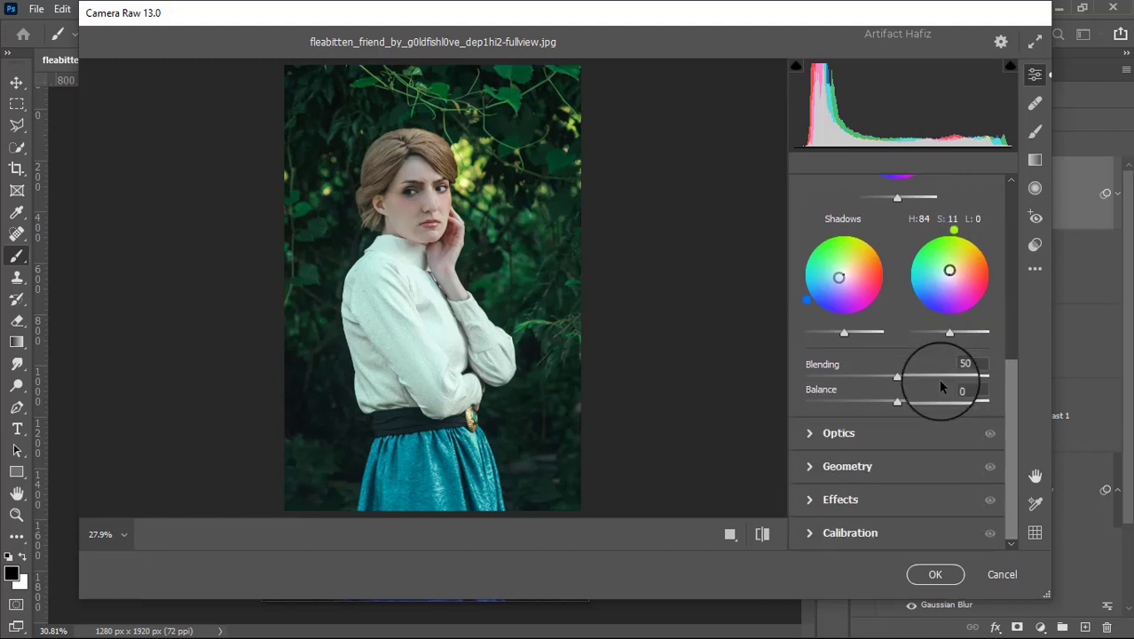
click(818, 503)
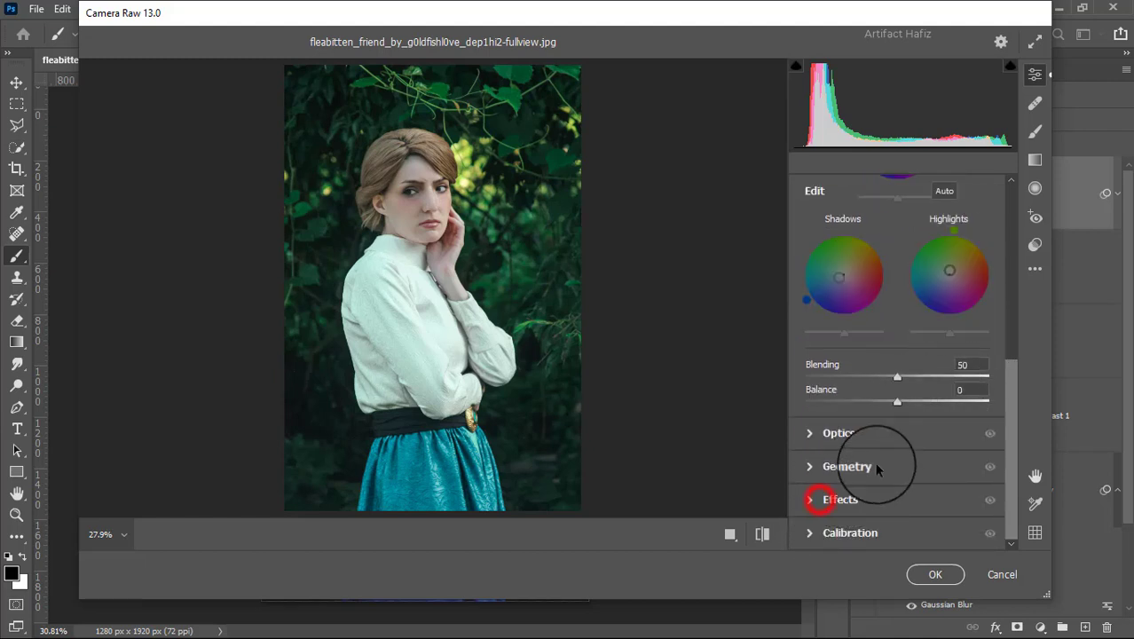
drag(896, 368, 890, 370)
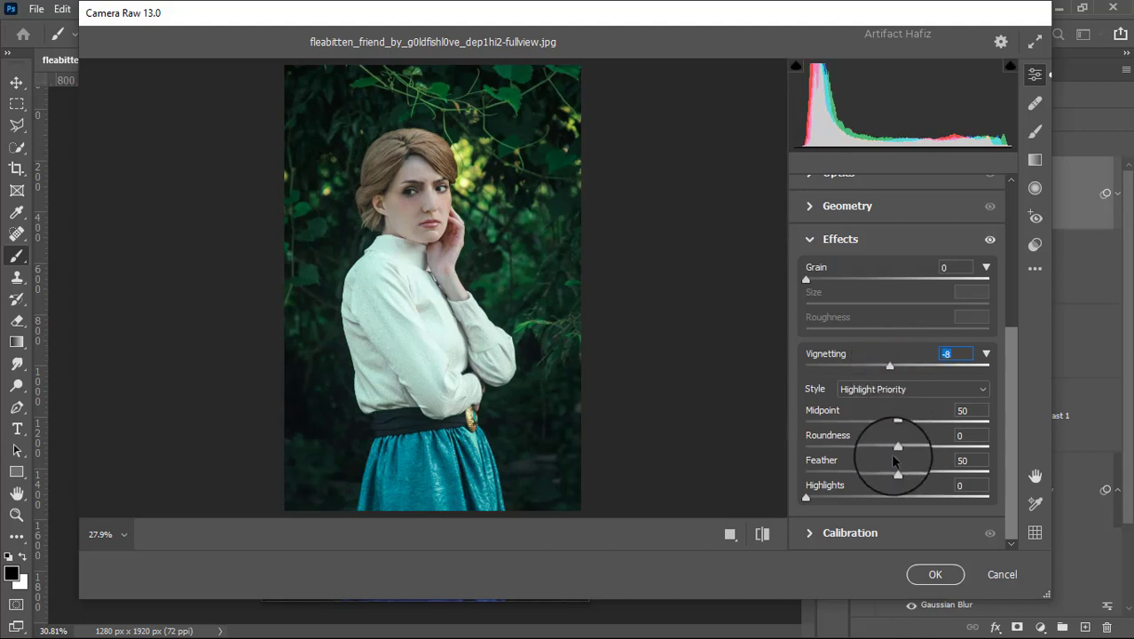
drag(897, 473, 1084, 475)
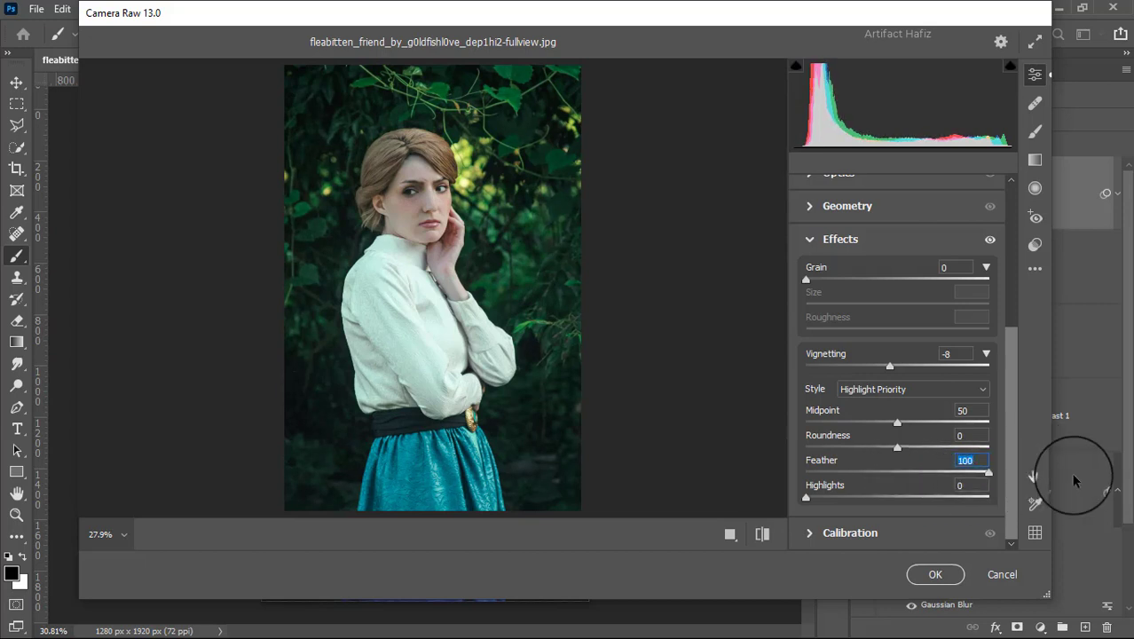
drag(899, 448, 881, 469)
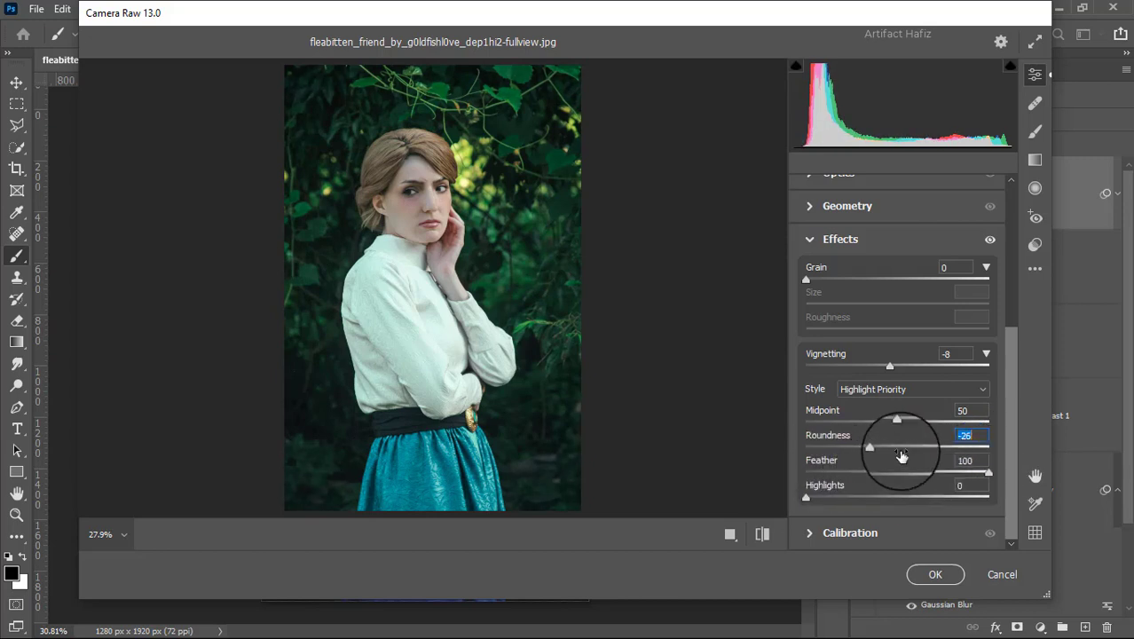
drag(897, 423, 876, 426)
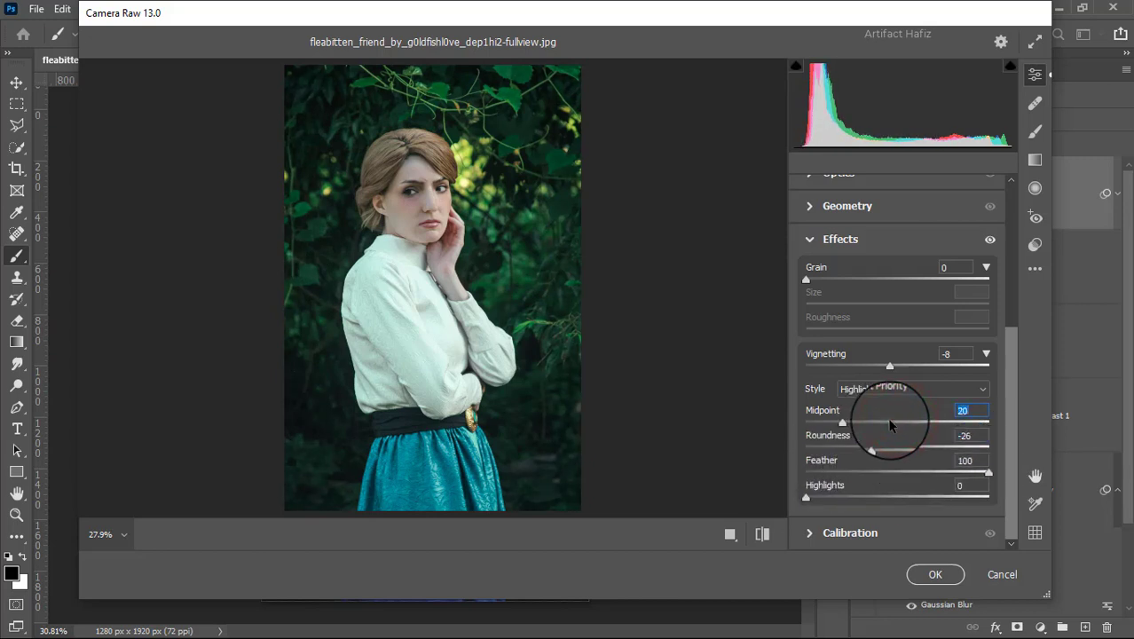
Set the Calibration saturation to Red Primary +3, Green Primary +3 and Blue Primary +5, and apply the Camera Raw filter.
click(809, 533)
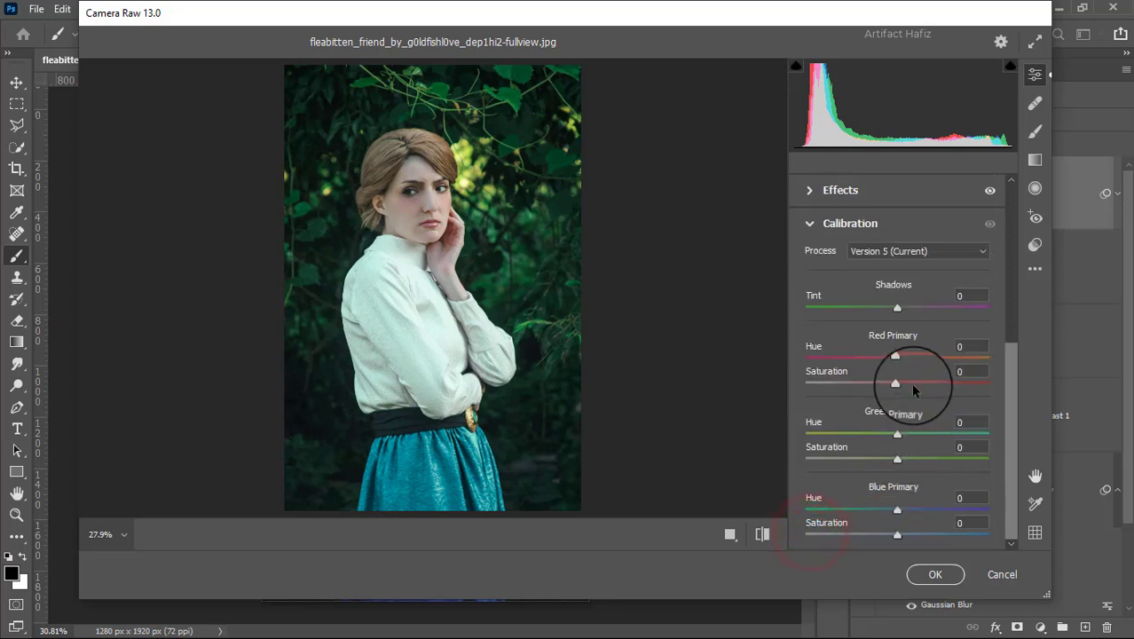
mouse_move(904, 387)
mouse_down()
mouse_move(952, 382)
mouse_move(894, 393)
mouse_move(906, 400)
mouse_up()
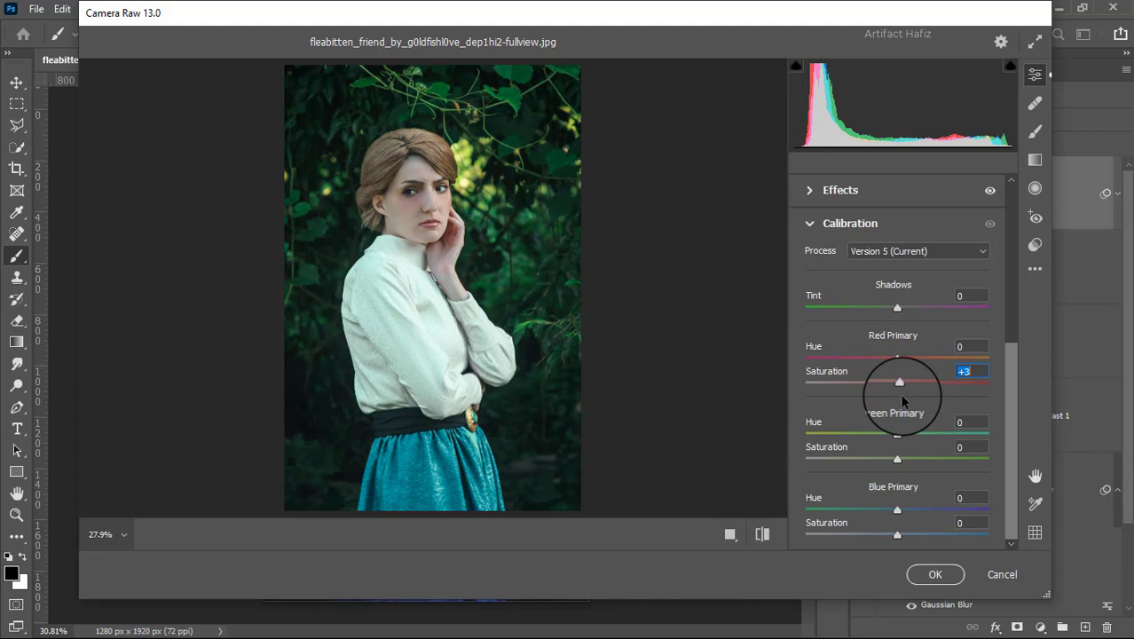
drag(899, 462, 900, 458)
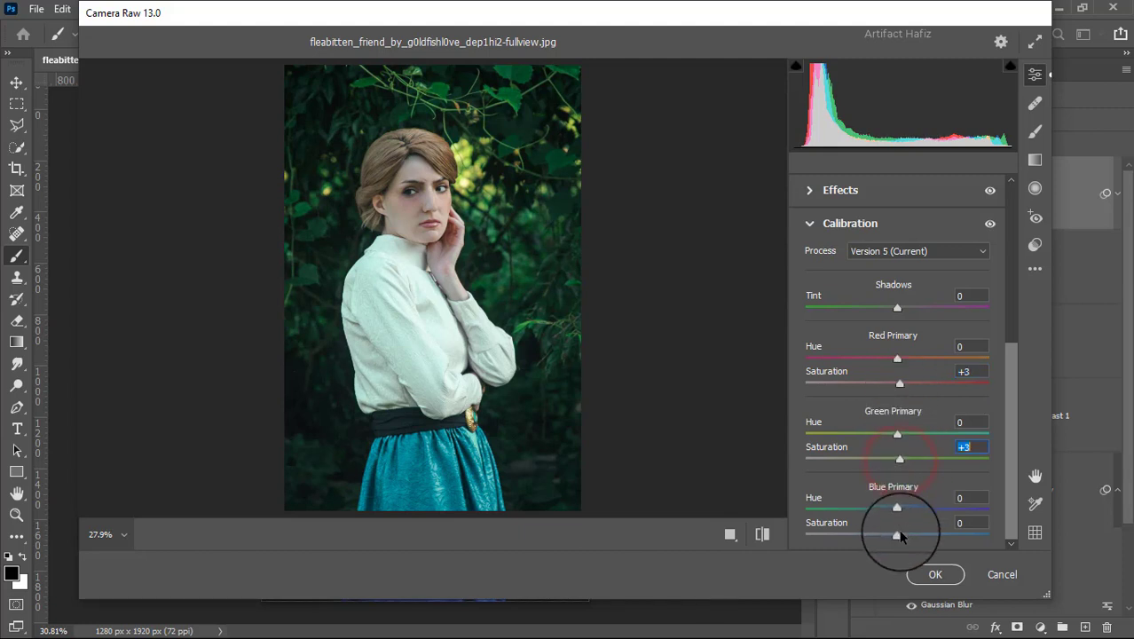
drag(899, 534, 903, 534)
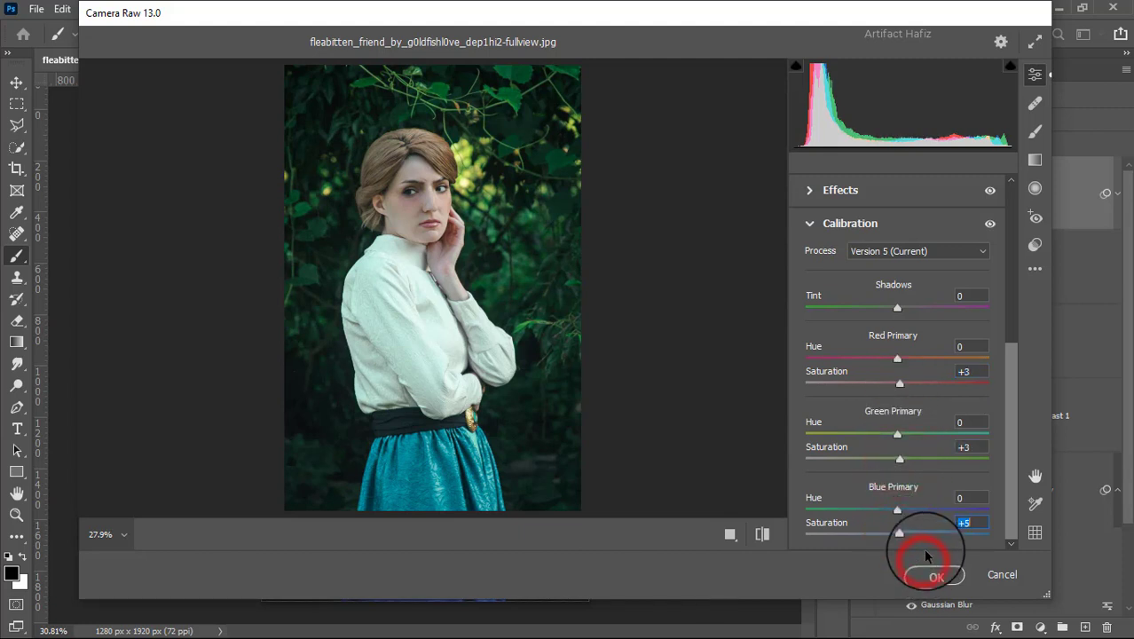
click(935, 575)
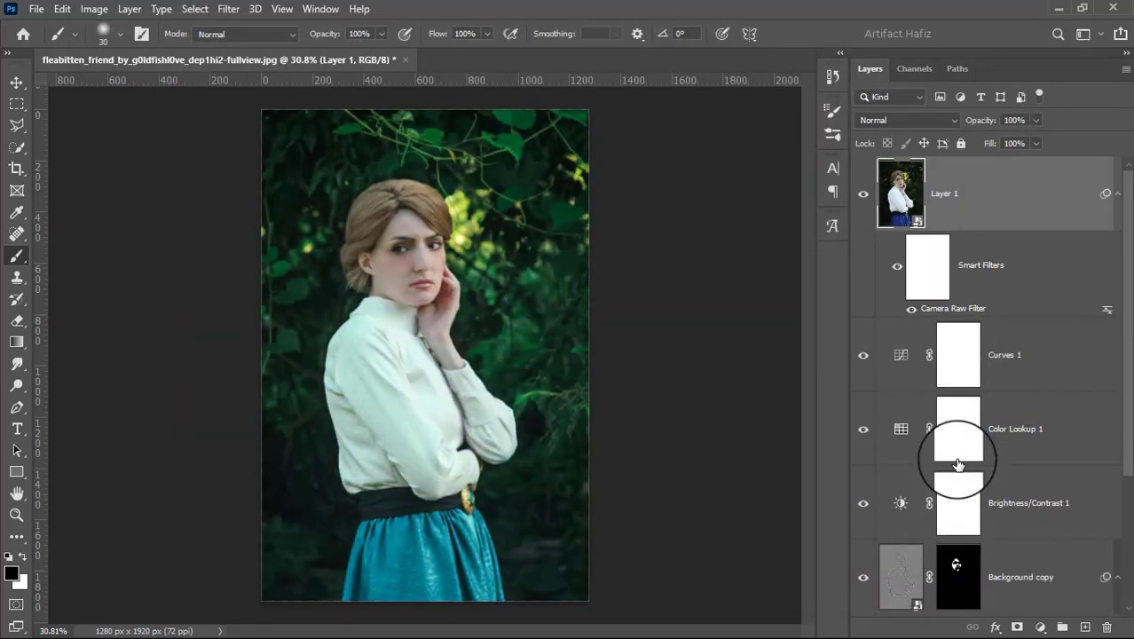
Compare the whole graded photo with the original by showing only the Background layer and restoring all layers.
scroll(959, 462, down, 2)
scroll(958, 464, down, 1)
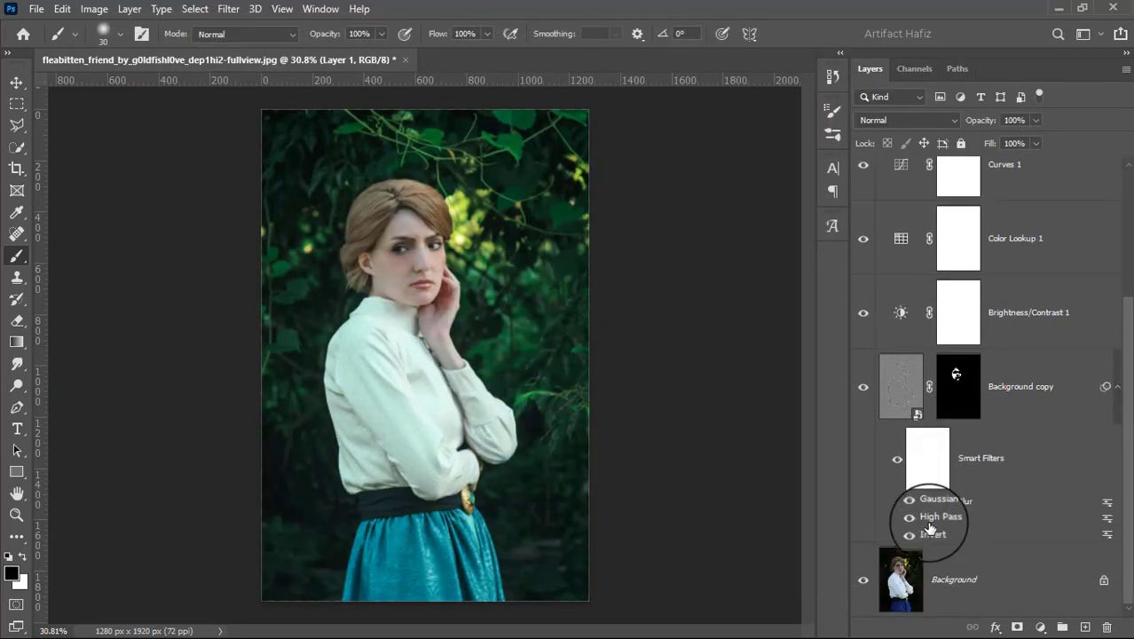
alt+click(865, 580)
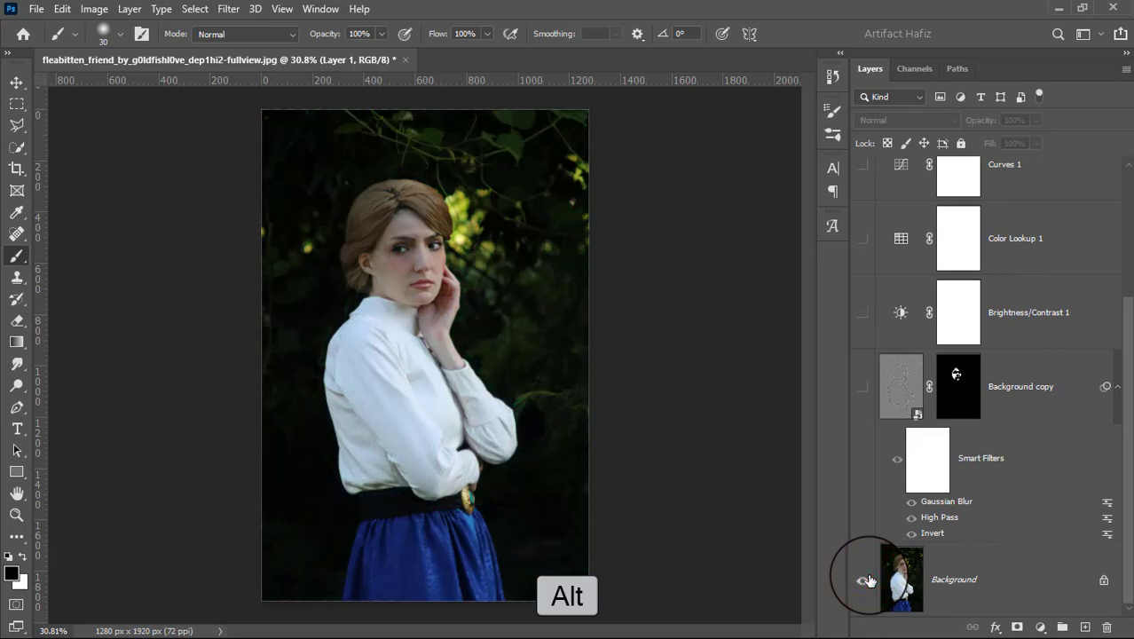
alt+click(866, 580)
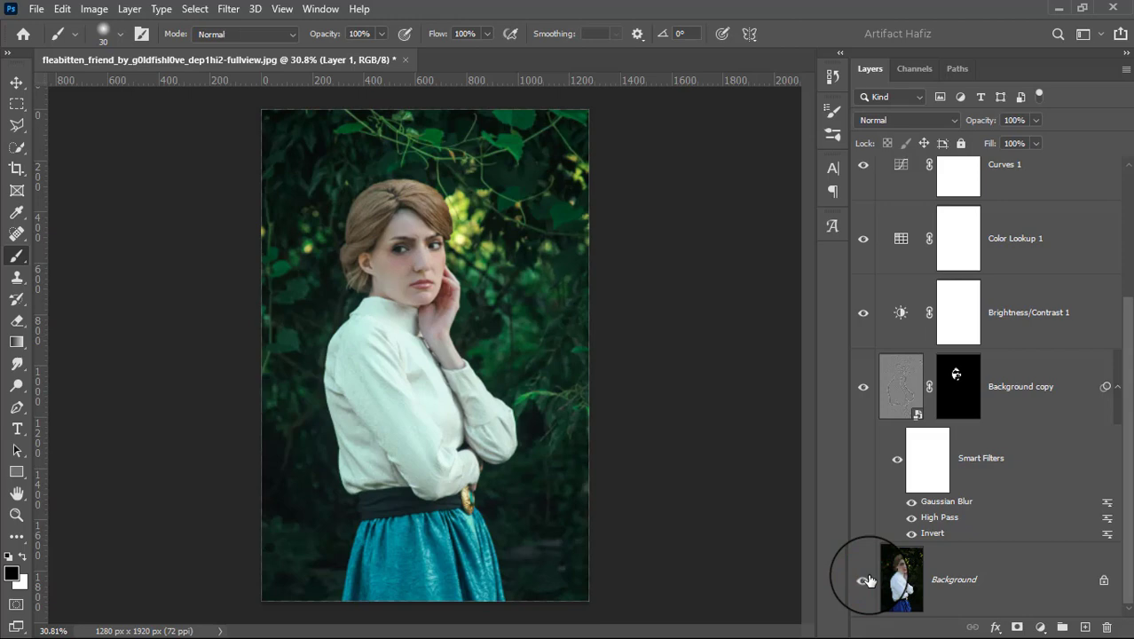
alt+click(865, 580)
alt+click(865, 581)
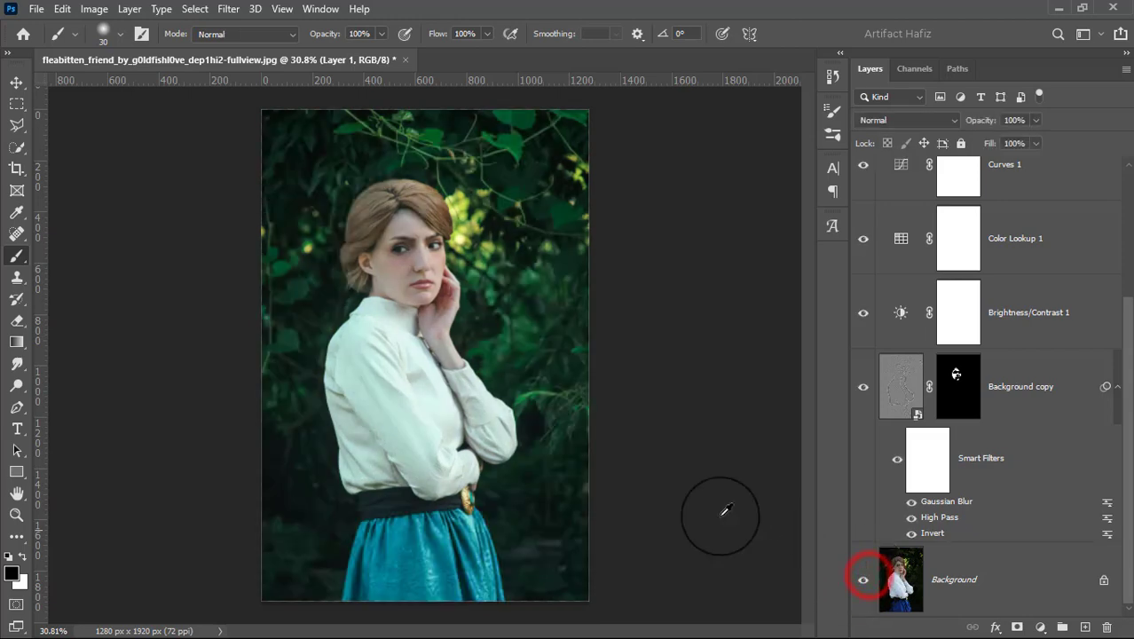
Compare the retouched face with the original up close by toggling the visibility of all layers above the Background.
scroll(406, 244, up, 3)
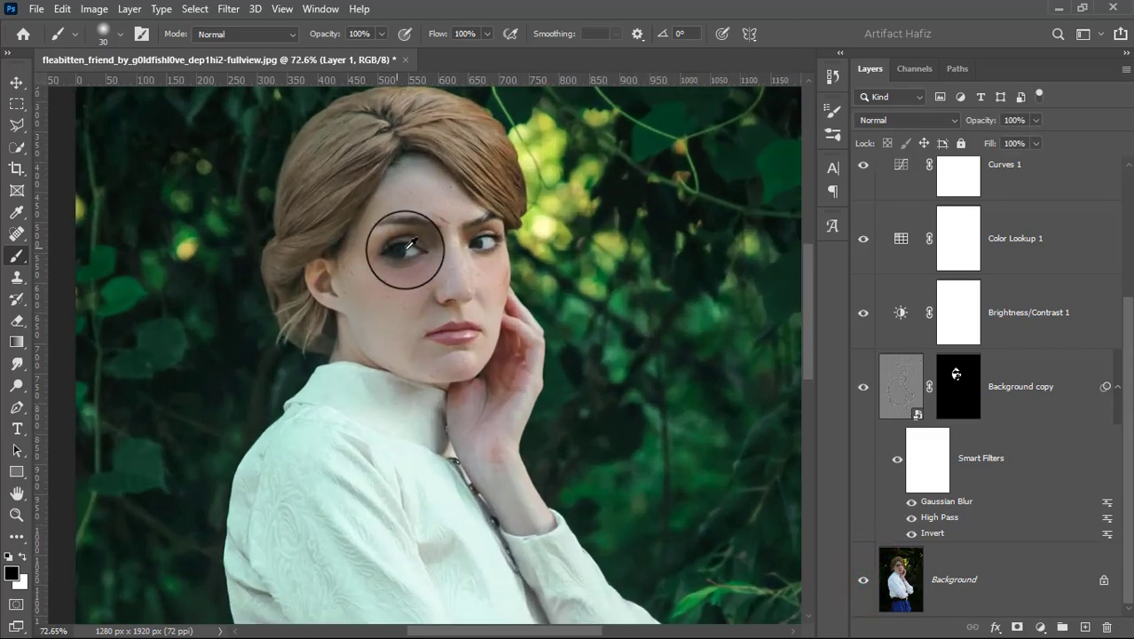
alt+click(863, 580)
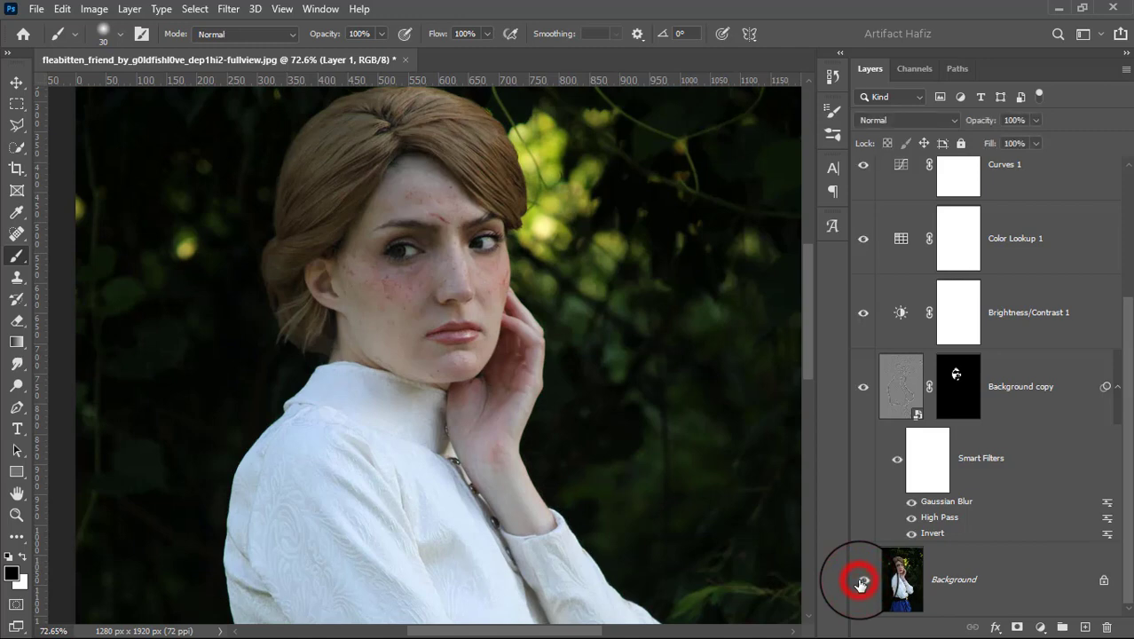
alt+click(861, 582)
alt+click(861, 582)
alt+click(861, 583)
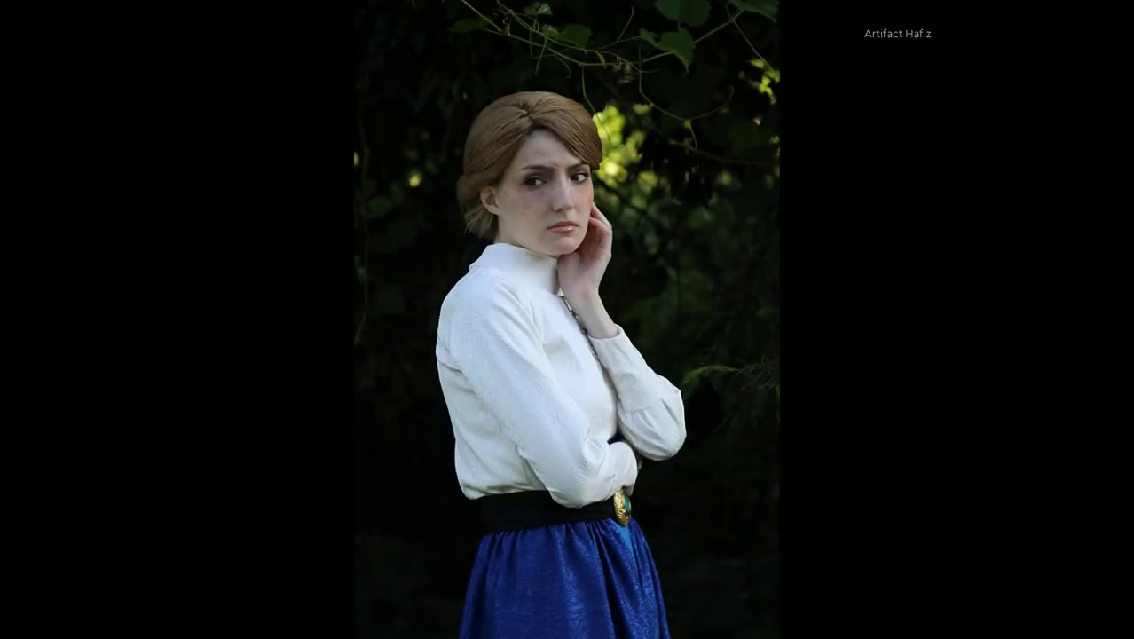